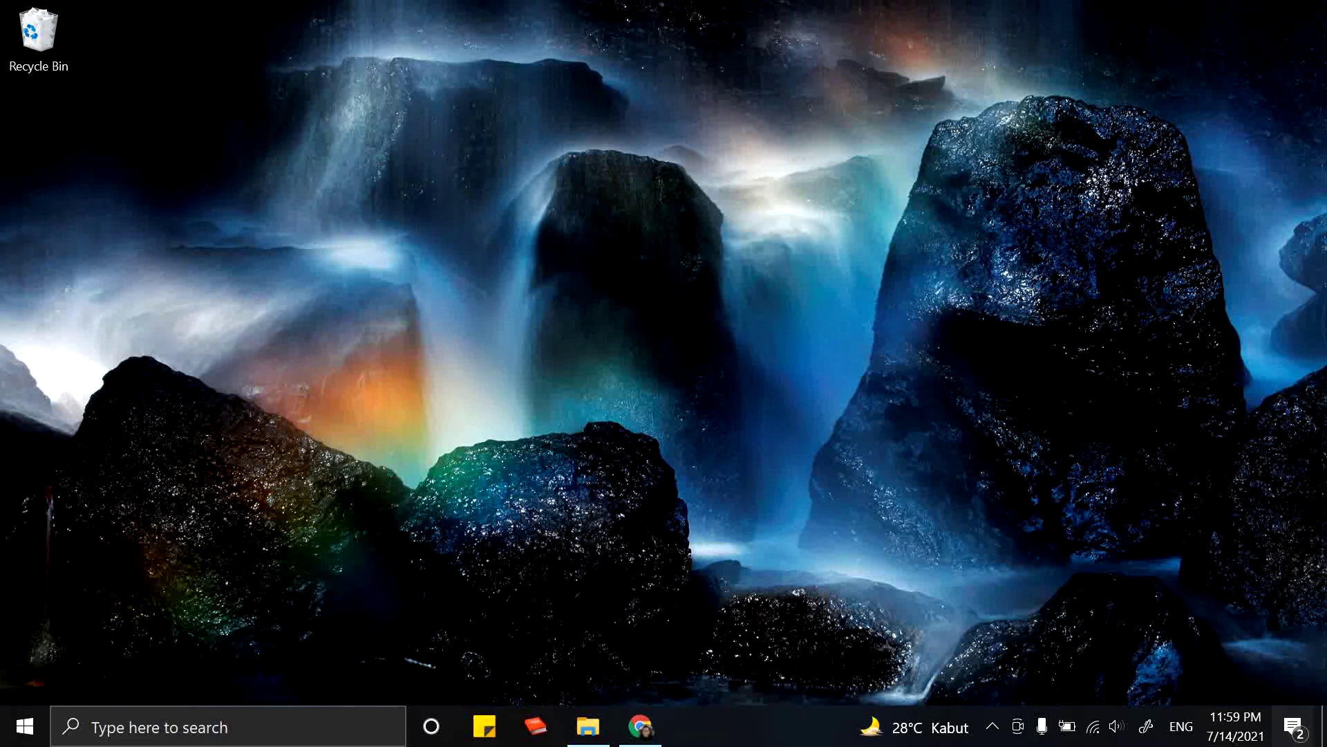
click(24, 726)
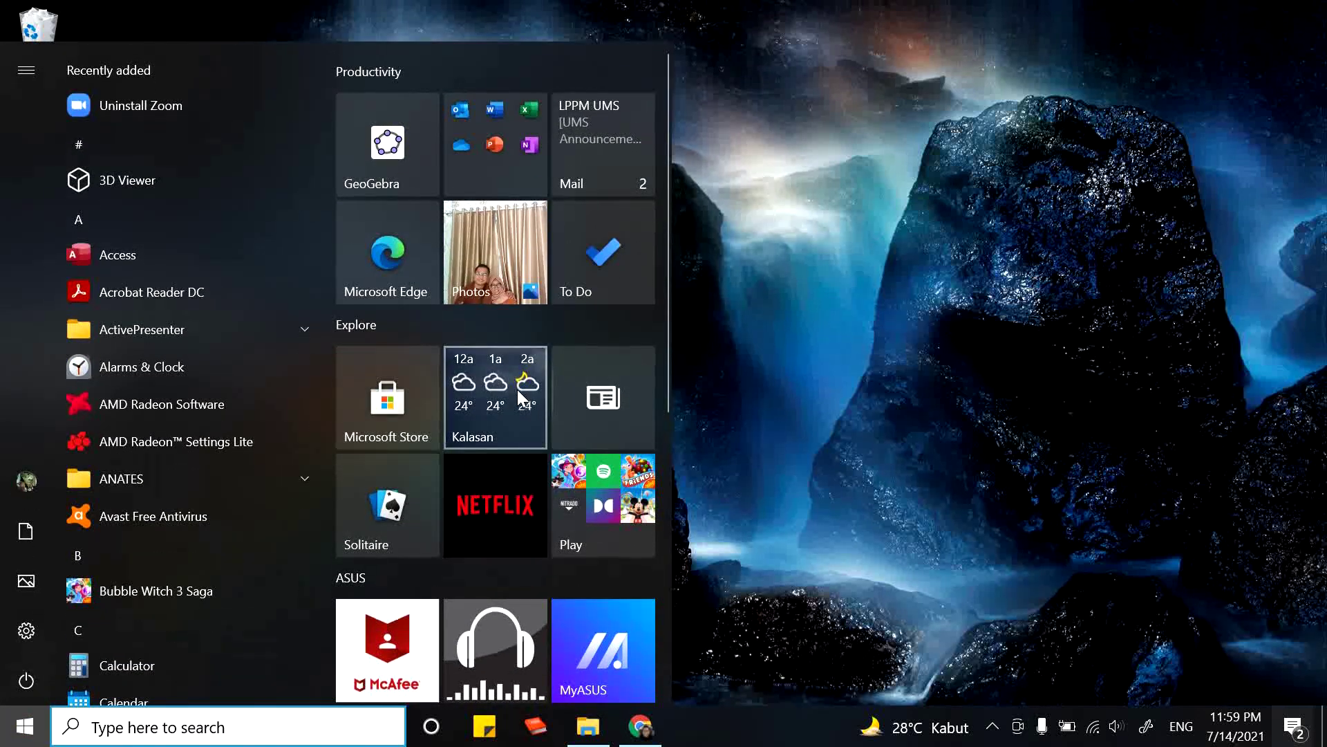
scroll(525, 450, down, 5)
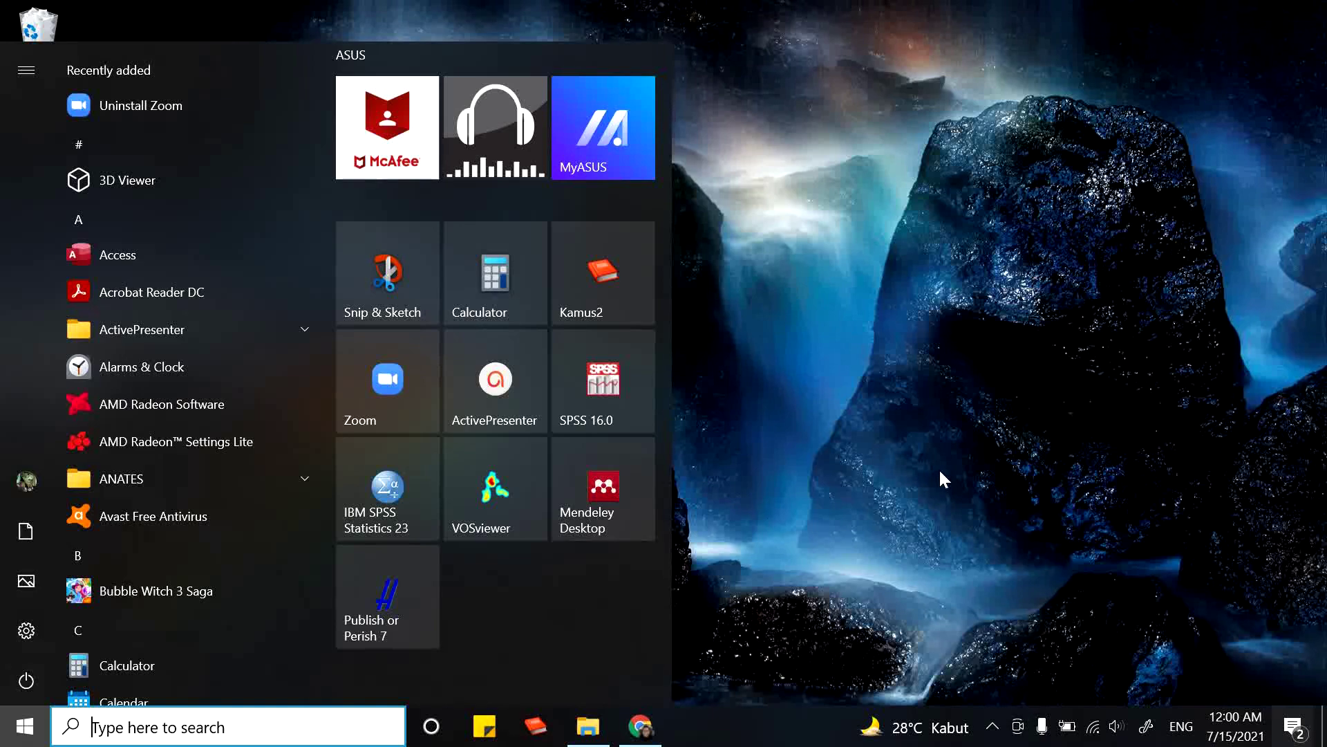
click(817, 499)
- Switch to Chrome, search for Open Knowledge Map in a new tab, and open the openknowledgemaps.org site
click(640, 726)
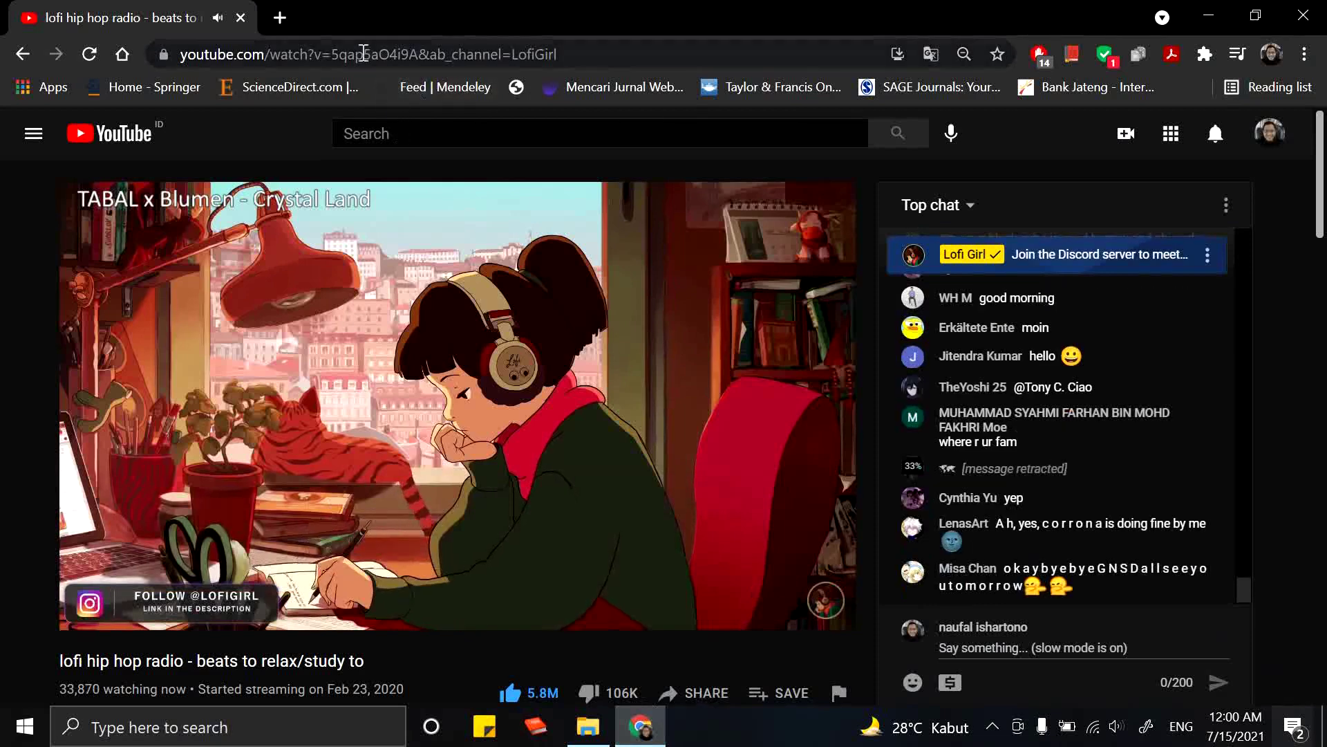
click(276, 17)
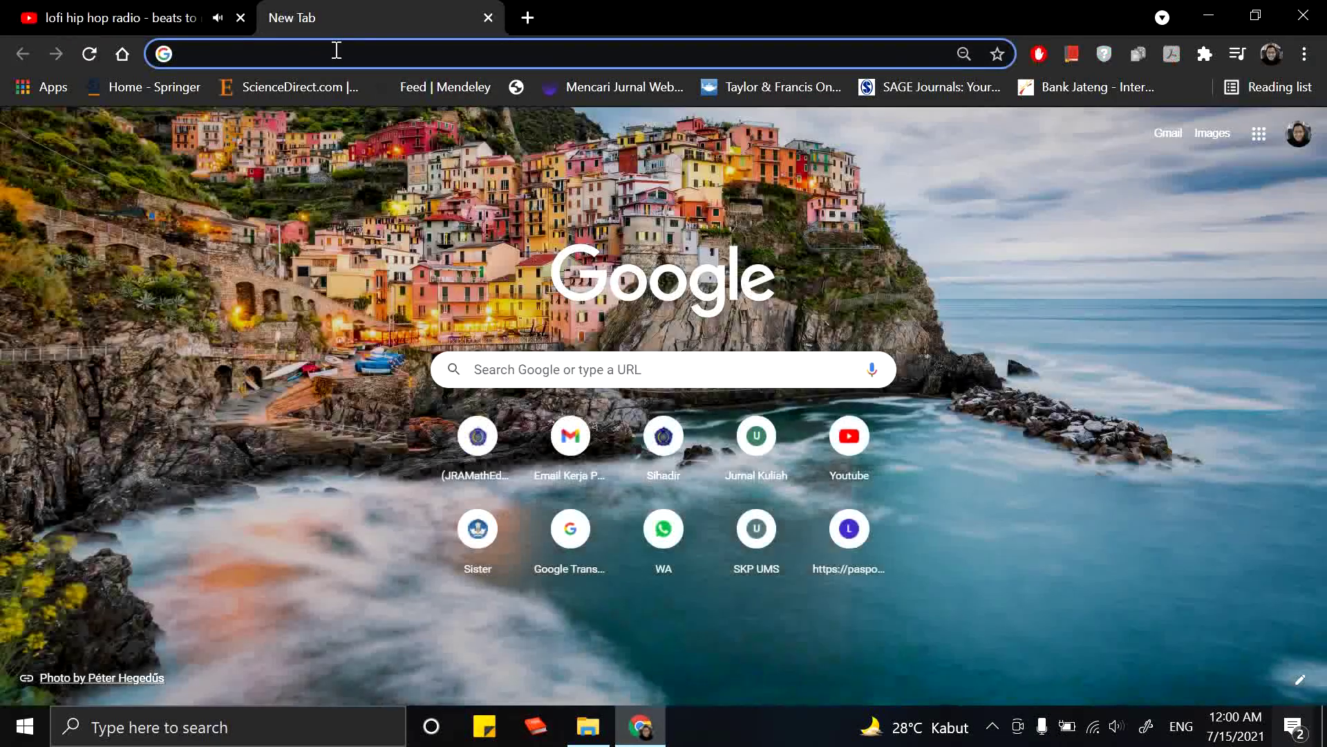
text(ope)
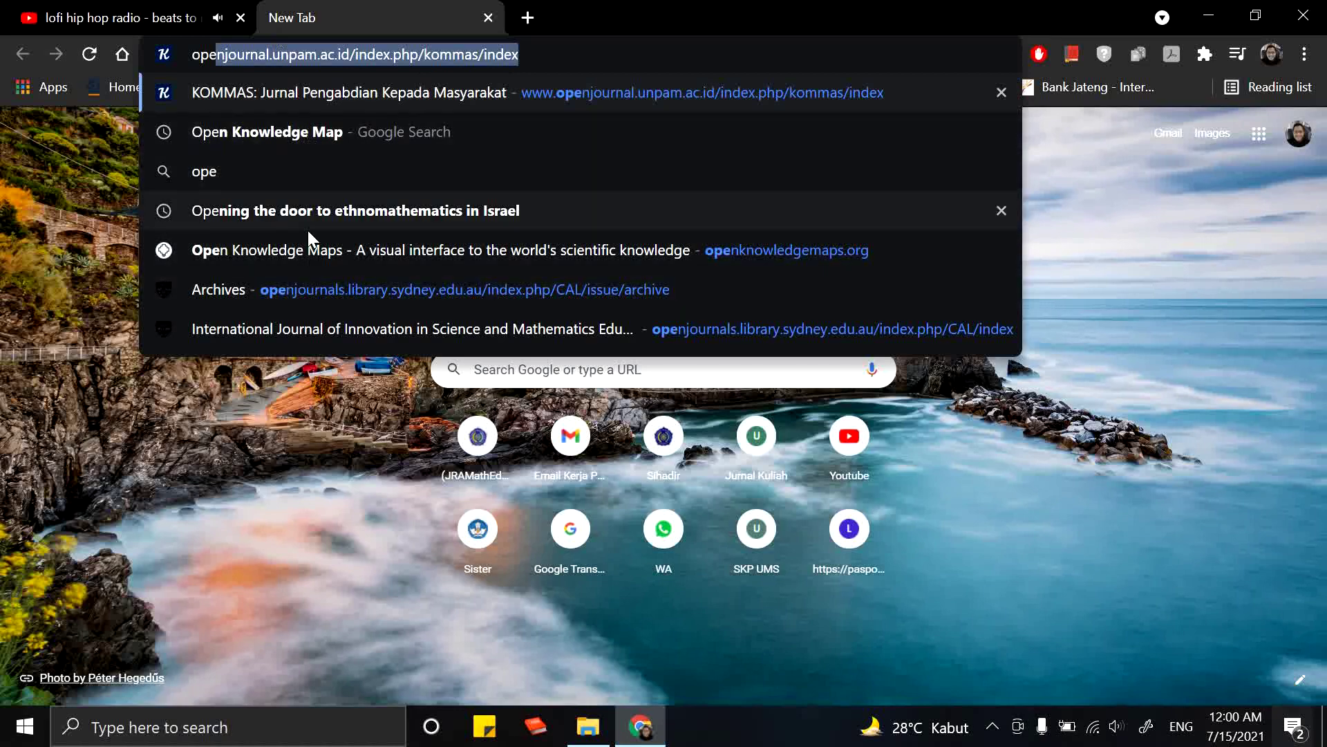
click(295, 139)
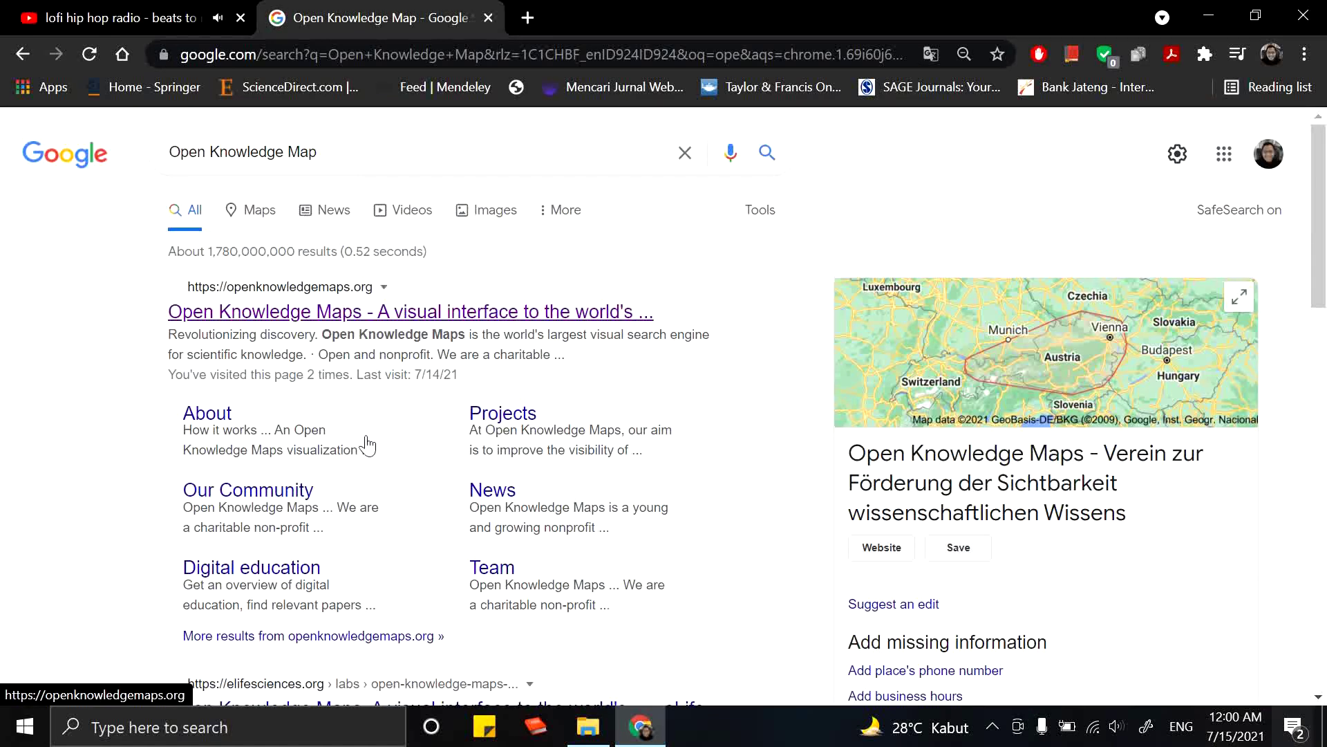
click(350, 317)
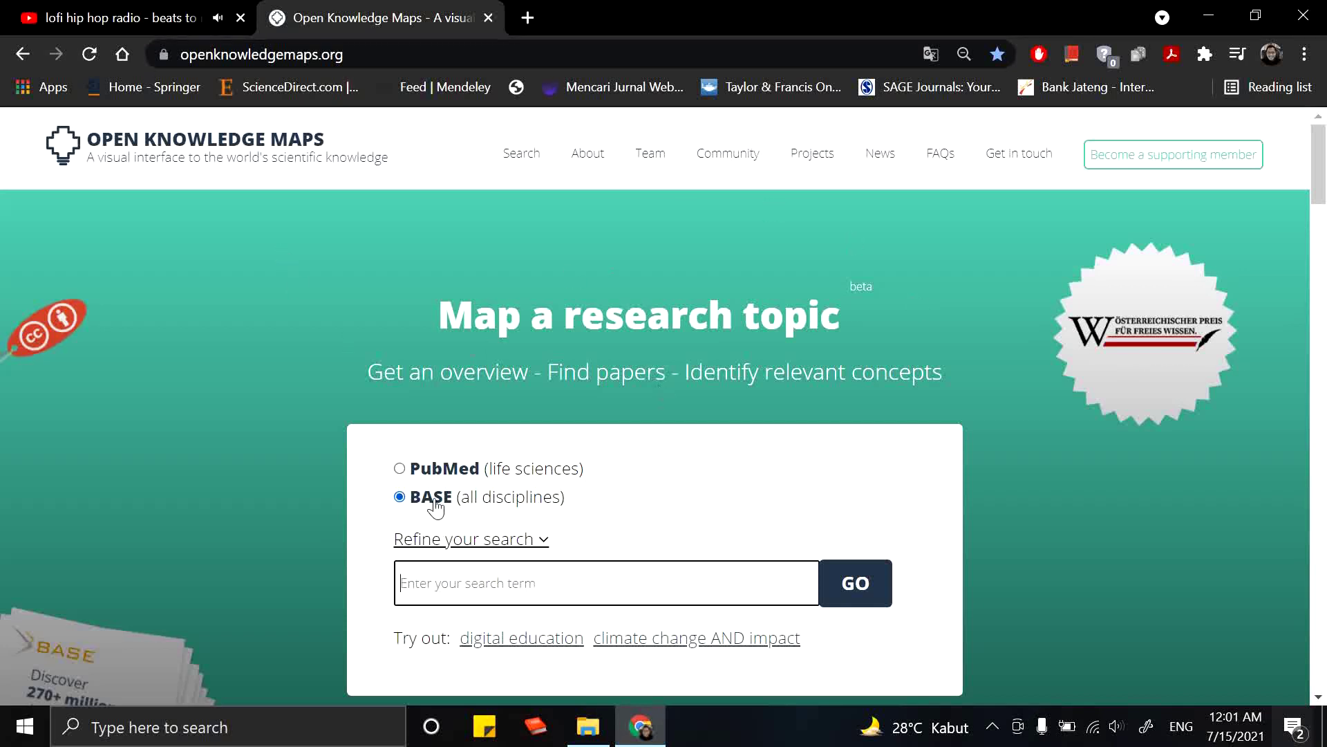
- Try the PubMed (life sciences) source, then return to BASE (all disciplines)
click(401, 470)
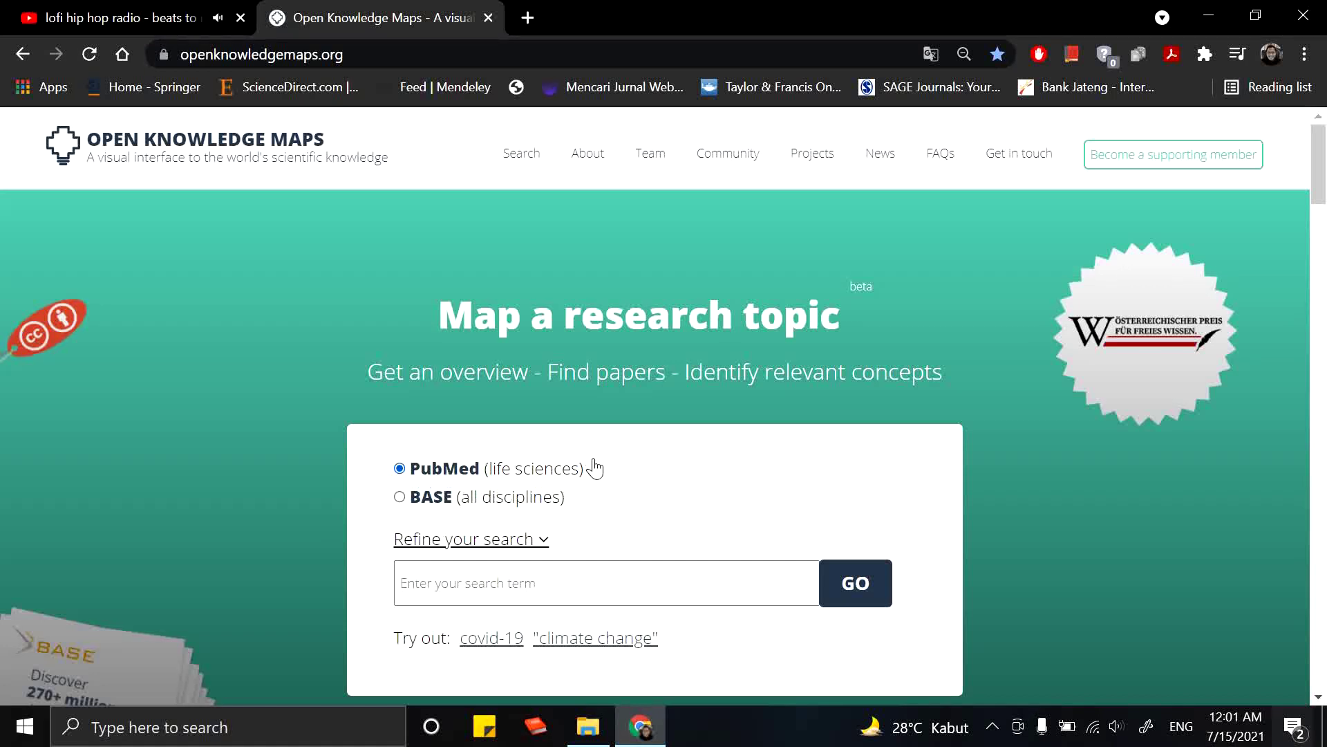
click(400, 499)
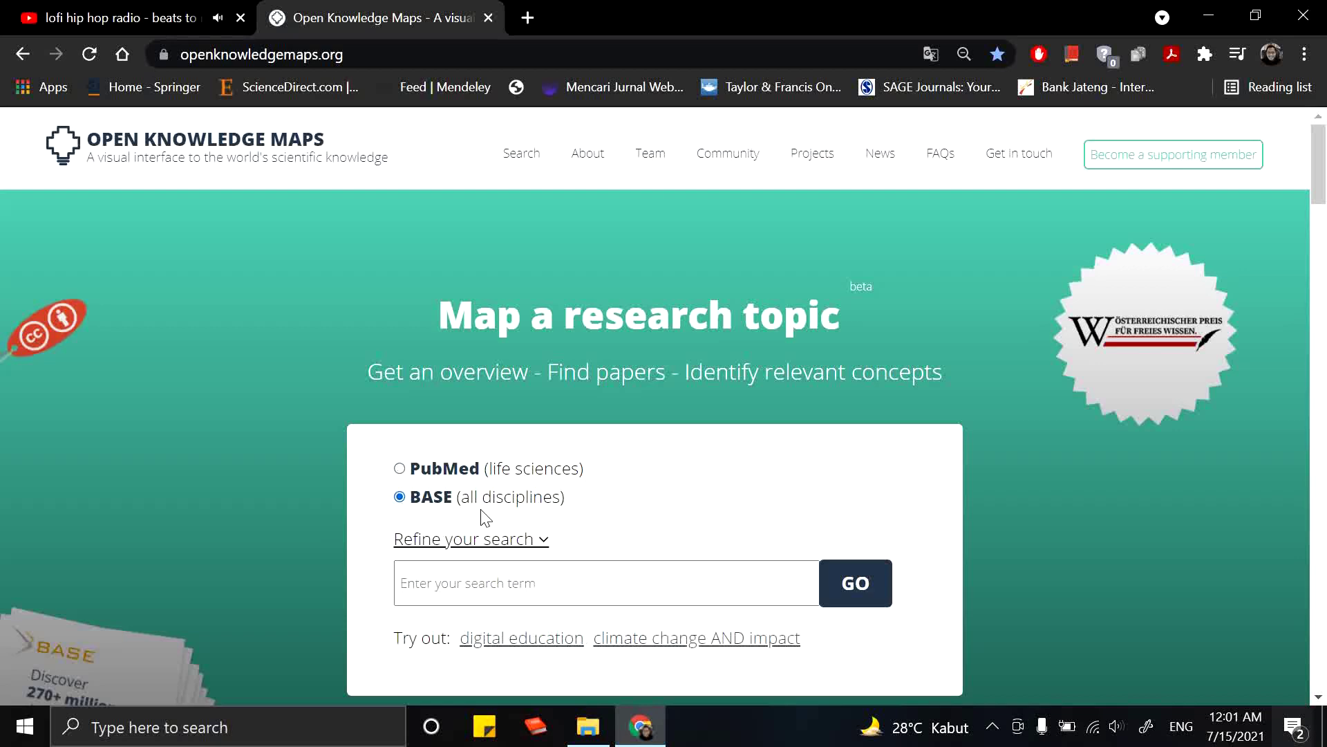
scroll(365, 510, down, 2)
scroll(358, 504, up, 2)
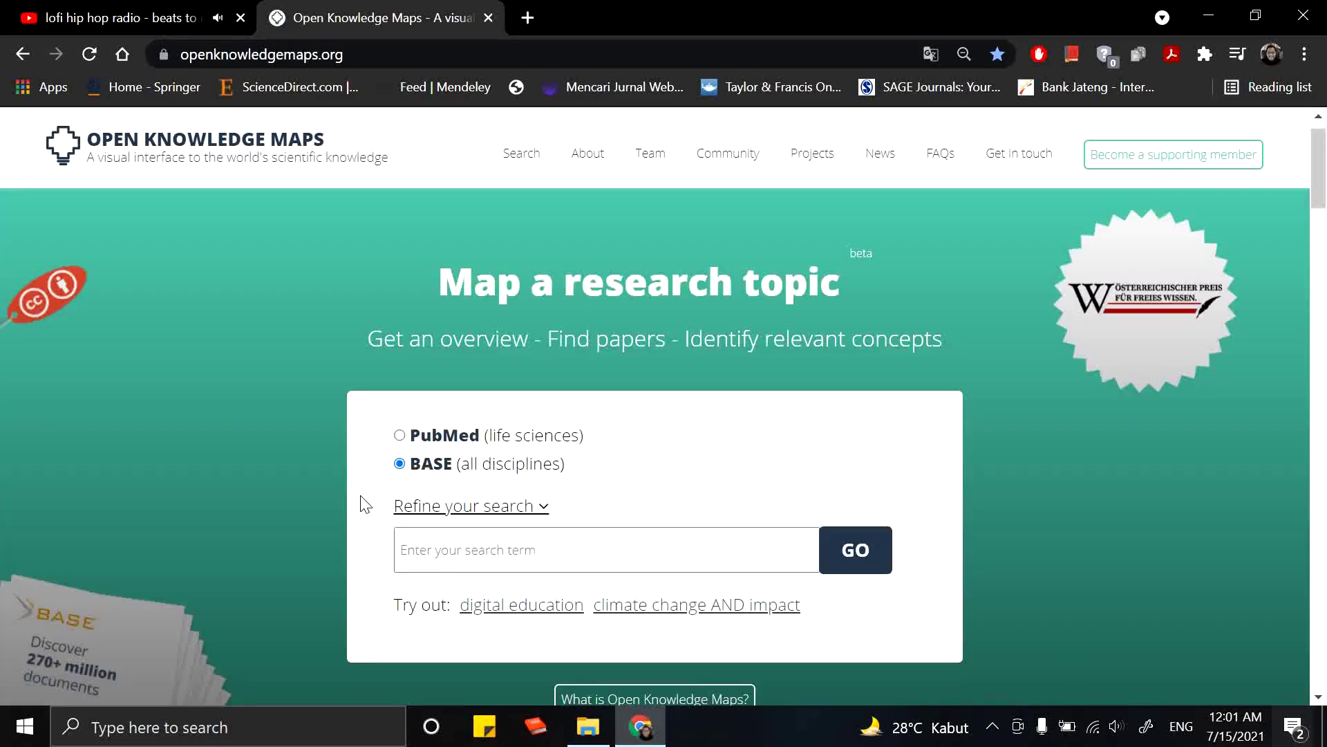
scroll(437, 497, down, 2)
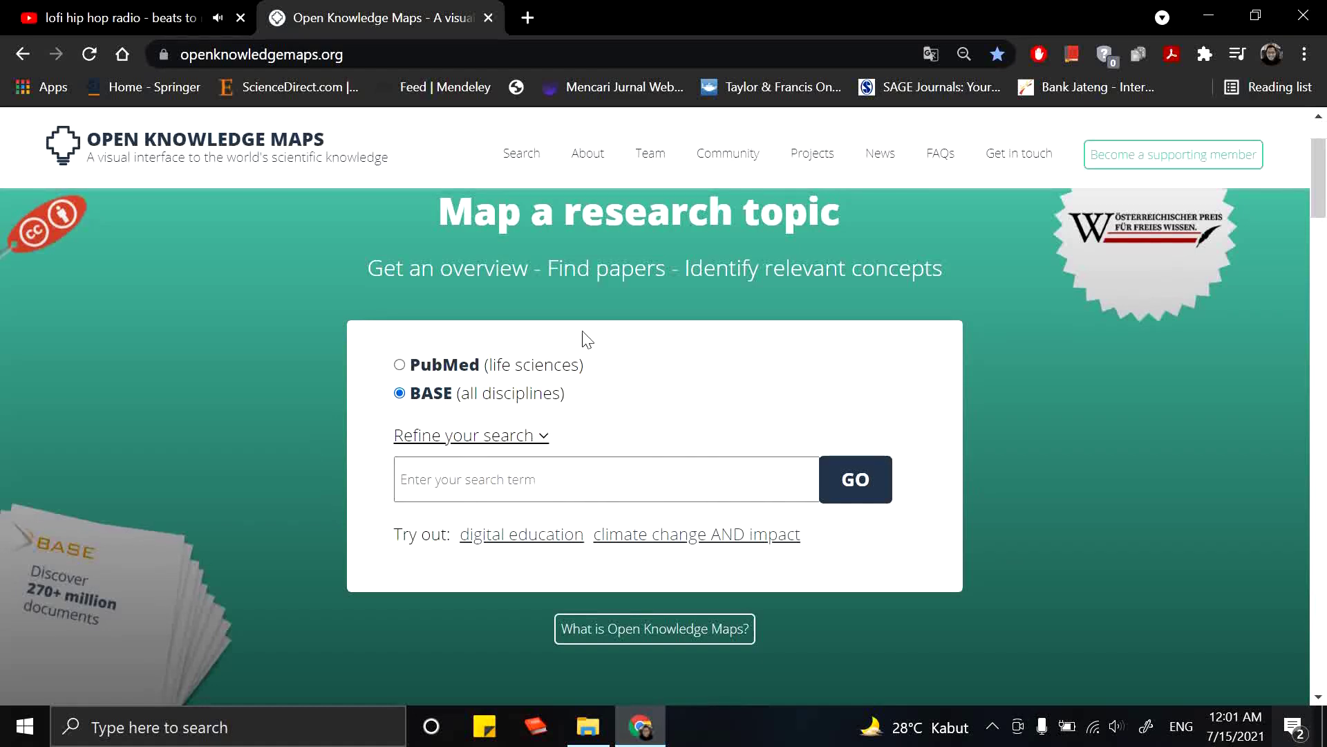
scroll(670, 391, up, 2)
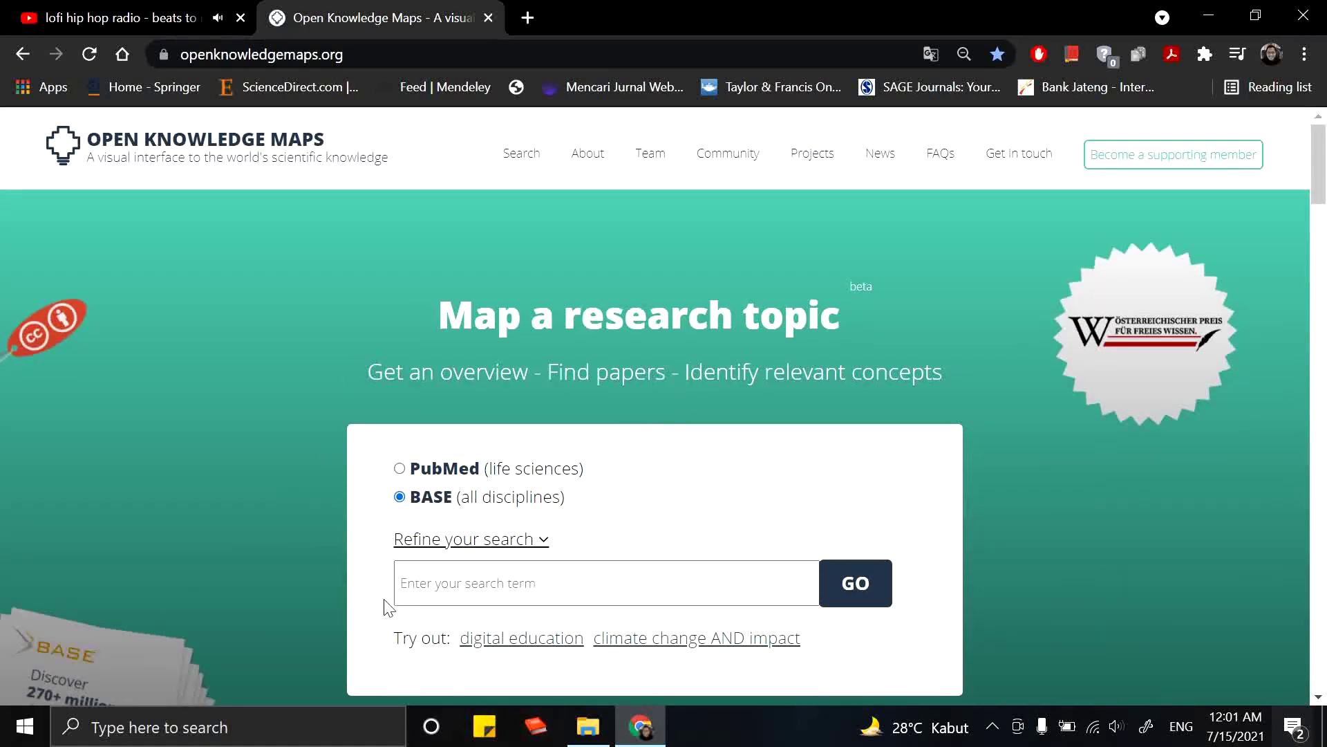
click(25, 726)
scroll(443, 570, down, 6)
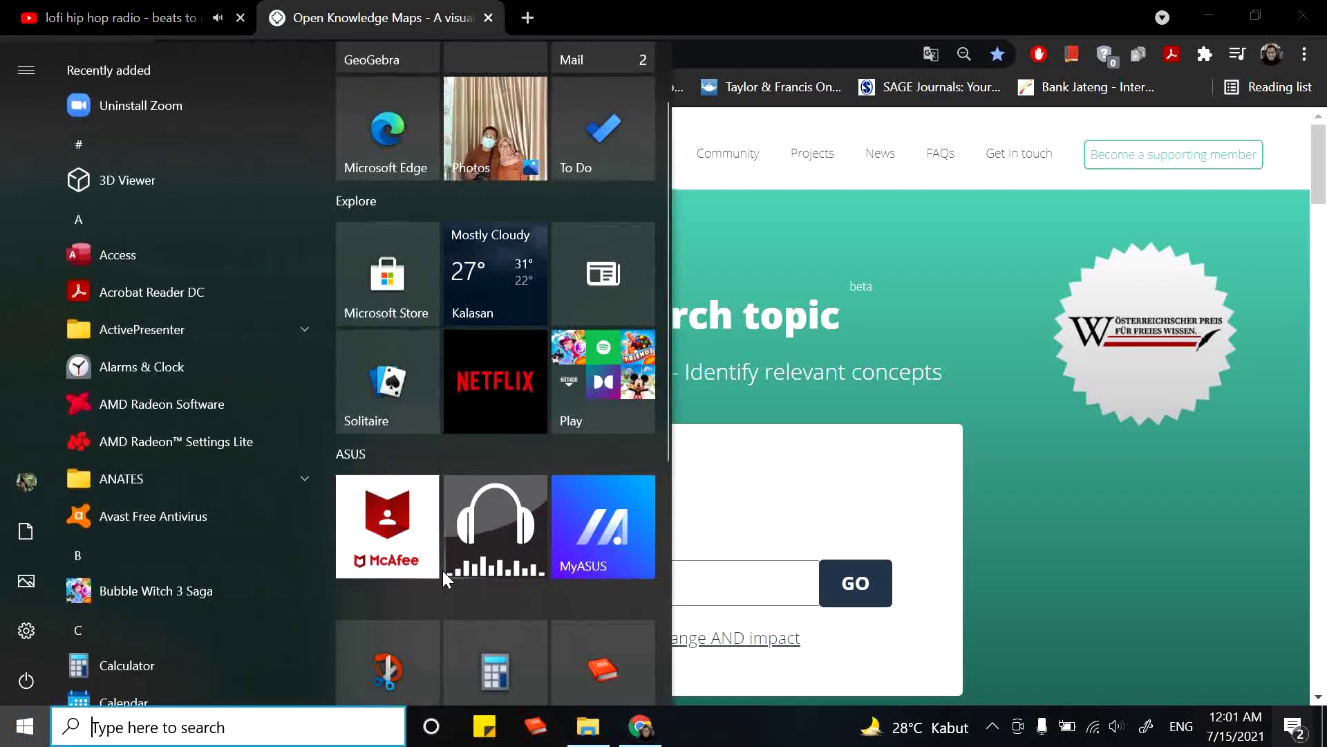
click(1093, 579)
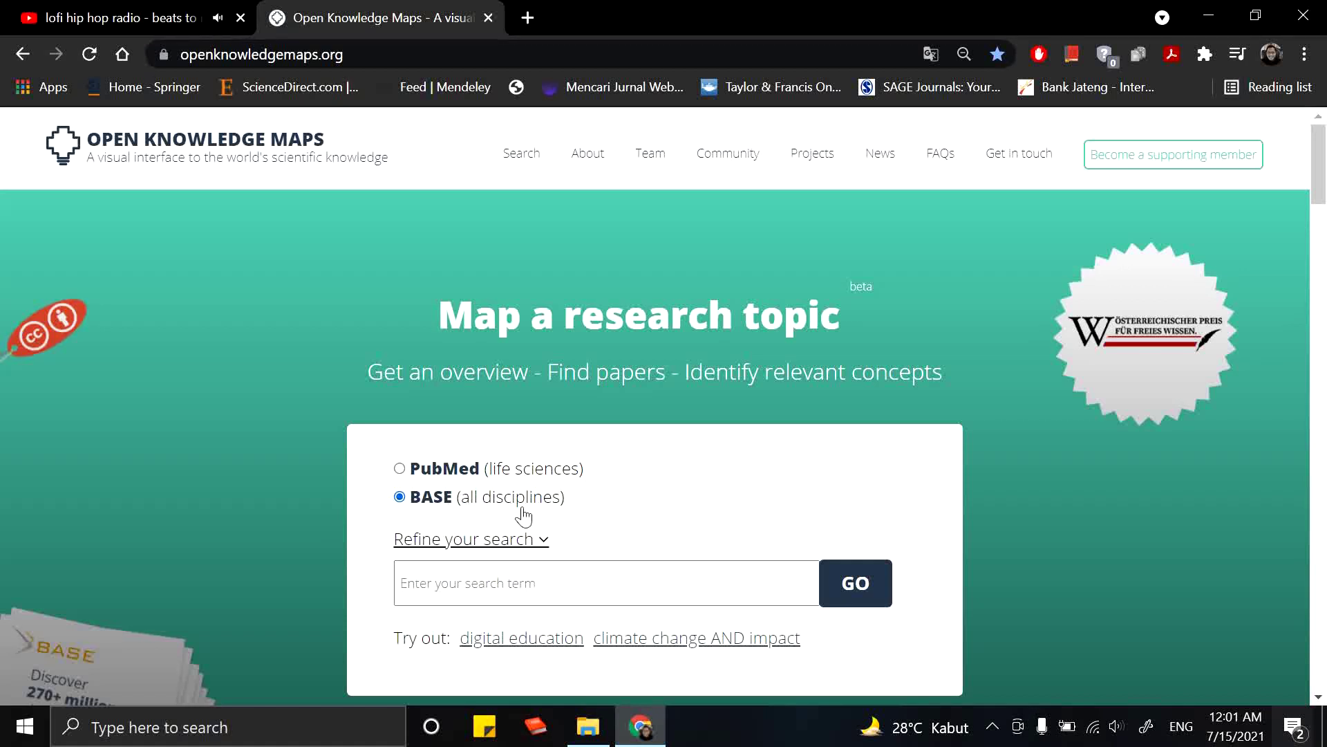
- Alternate the literature source between PubMed and BASE to compare them, ending on BASE (all disciplines)
click(401, 470)
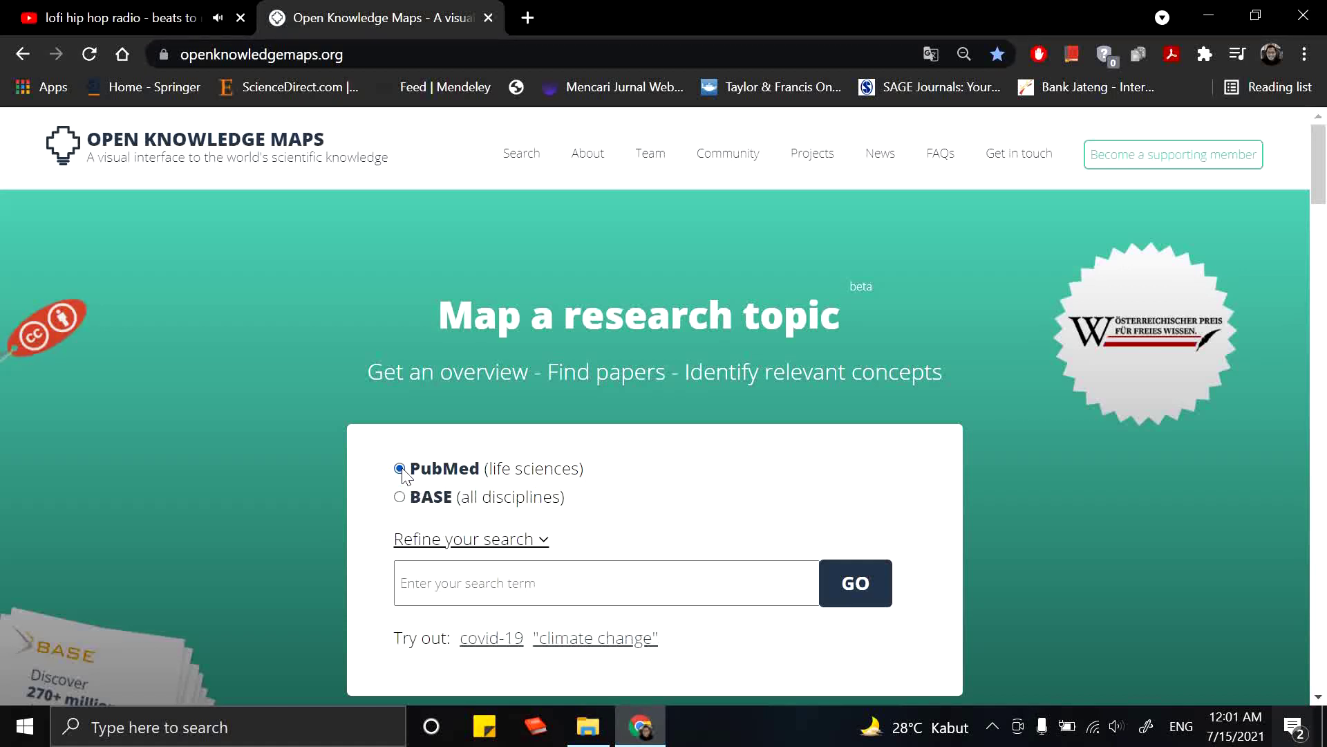
click(401, 499)
click(401, 473)
click(400, 498)
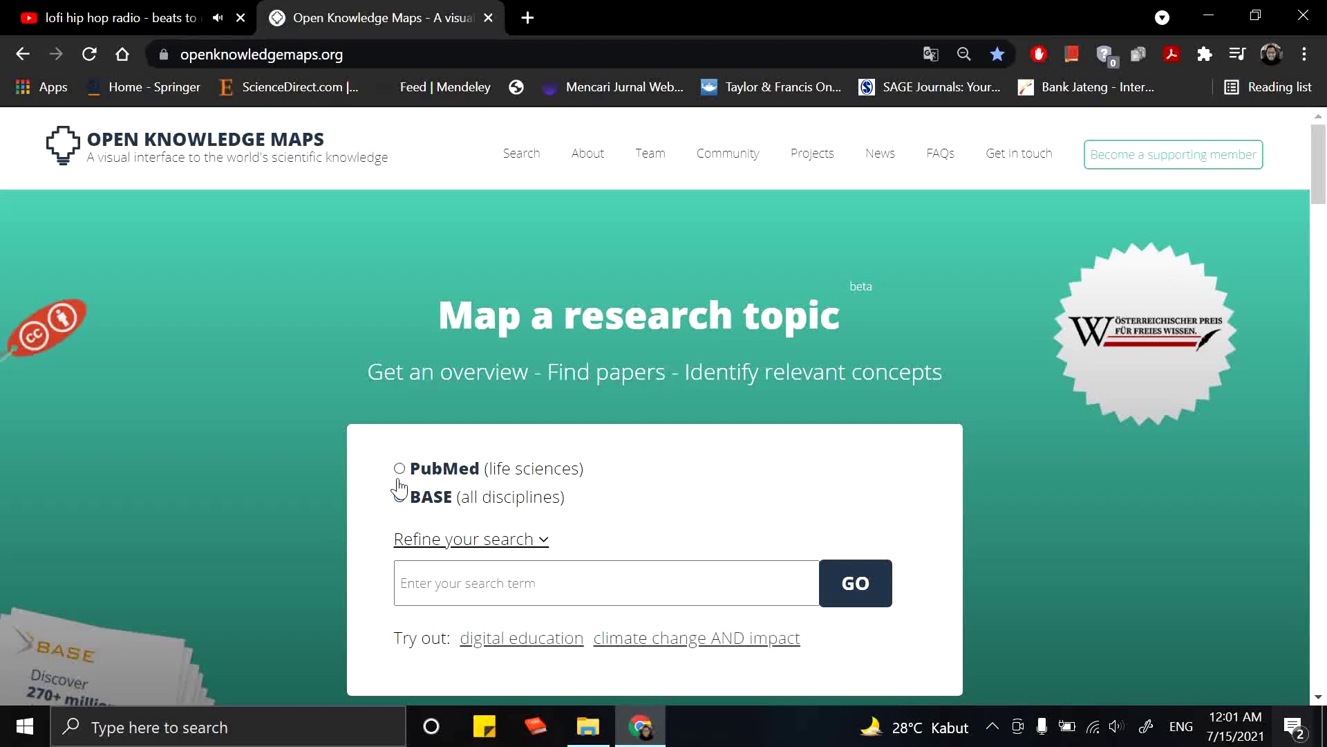
click(399, 470)
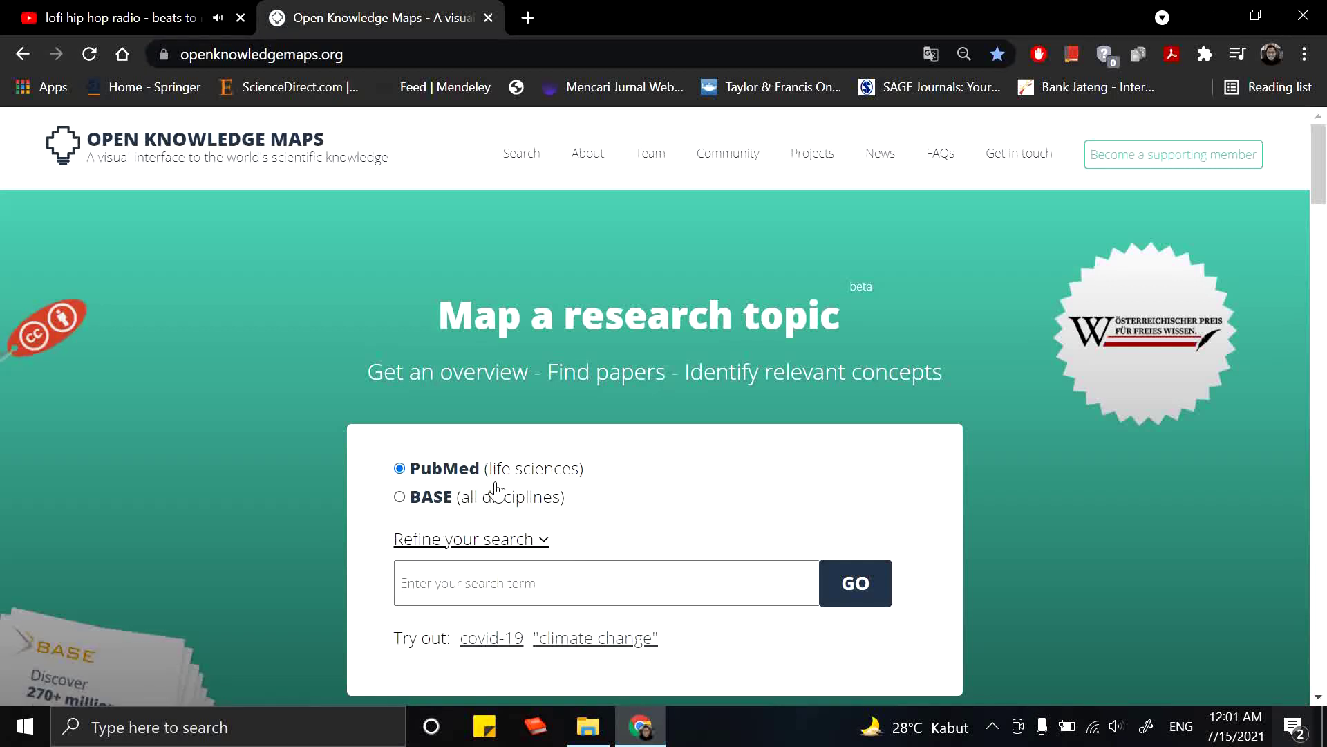
click(401, 498)
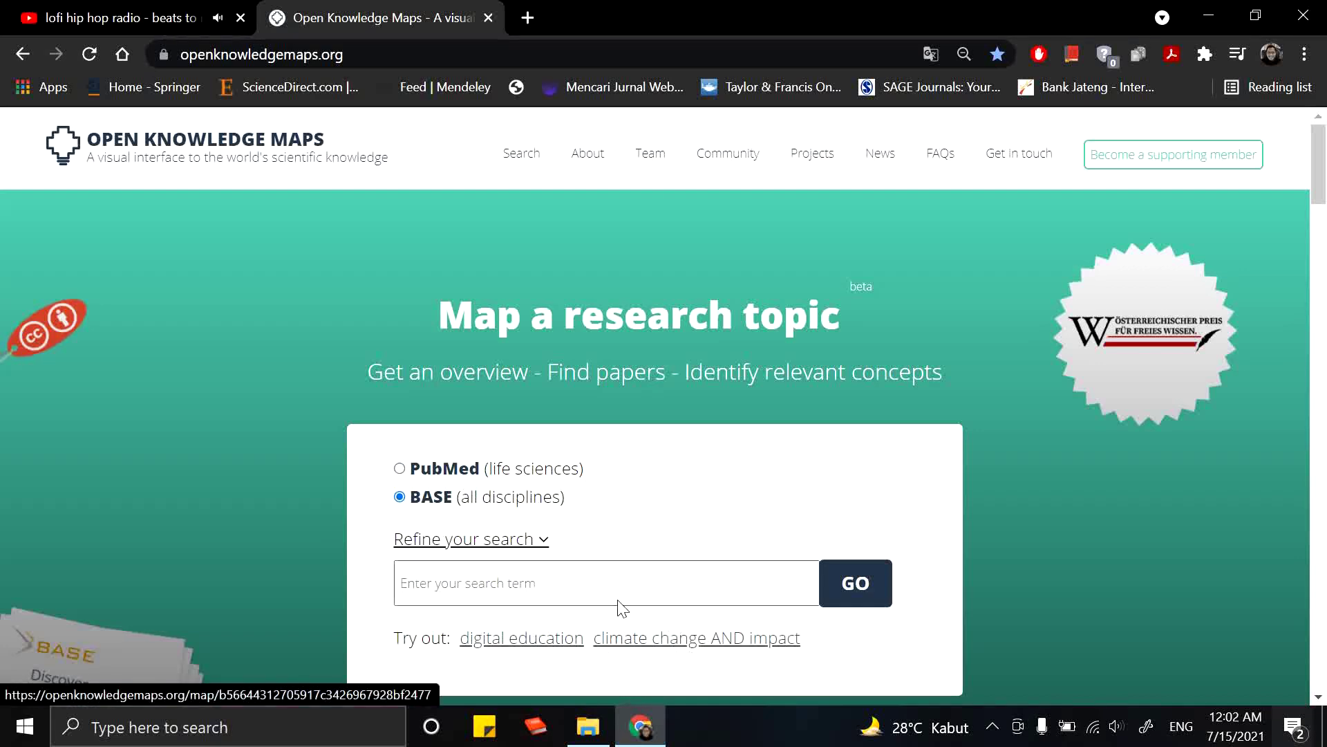
- Expand the search refinements and view the time range and sorting choices
click(544, 544)
scroll(795, 615, down, 3)
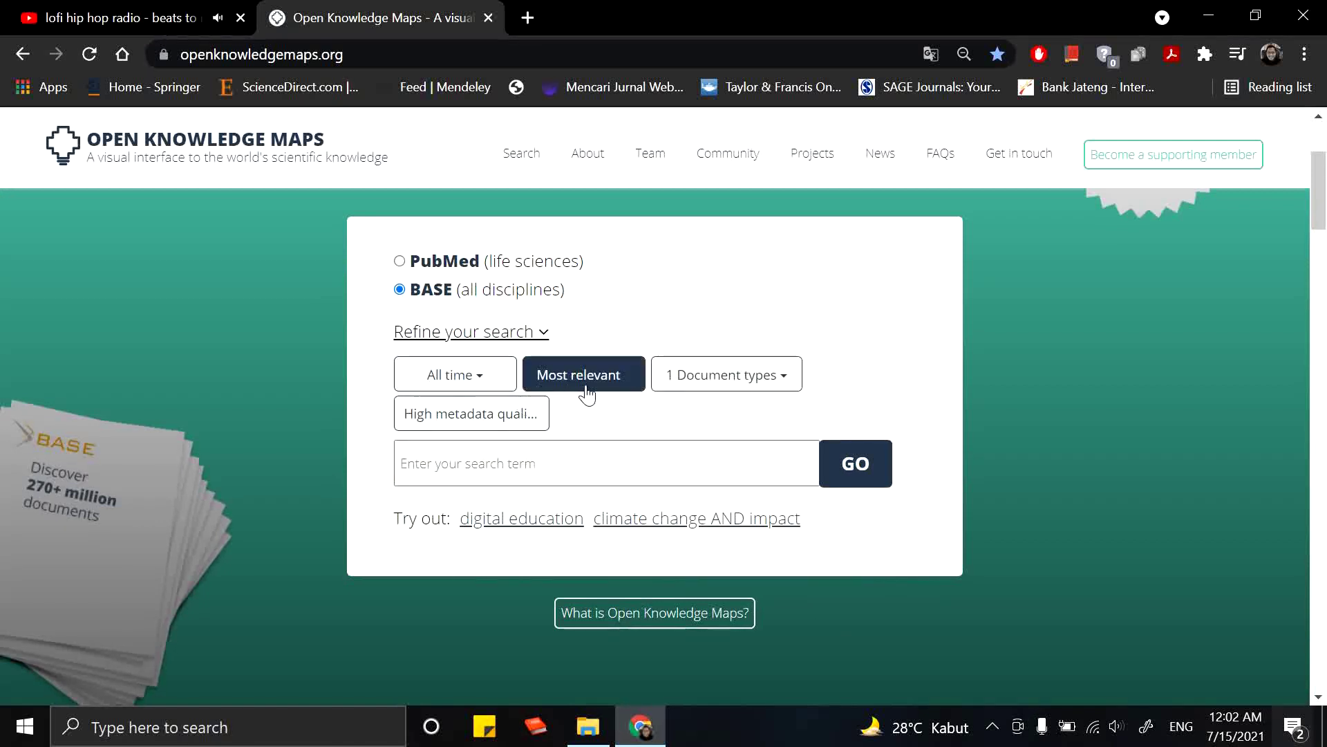
click(477, 374)
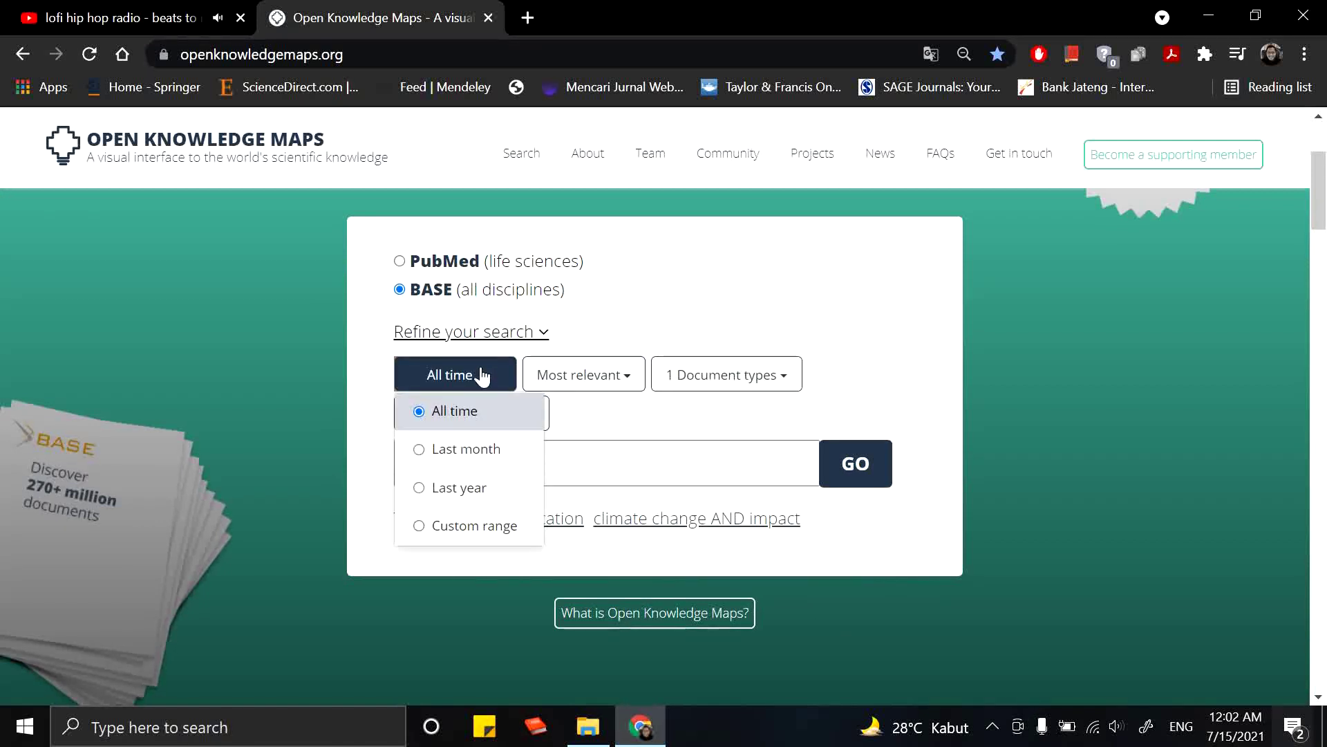
click(585, 379)
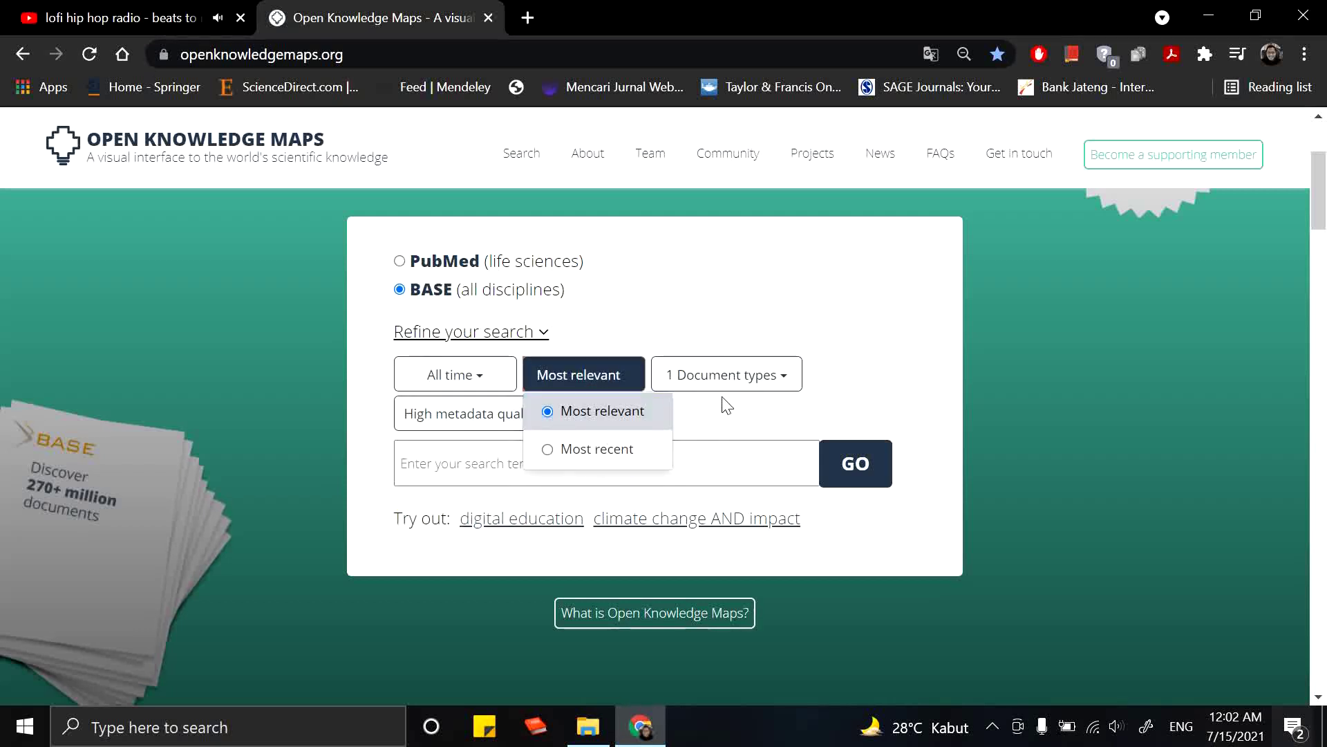
- Examine the document type and metadata quality choices, leaving them as they are, and collapse the search refinements
click(729, 378)
scroll(729, 520, down, 7)
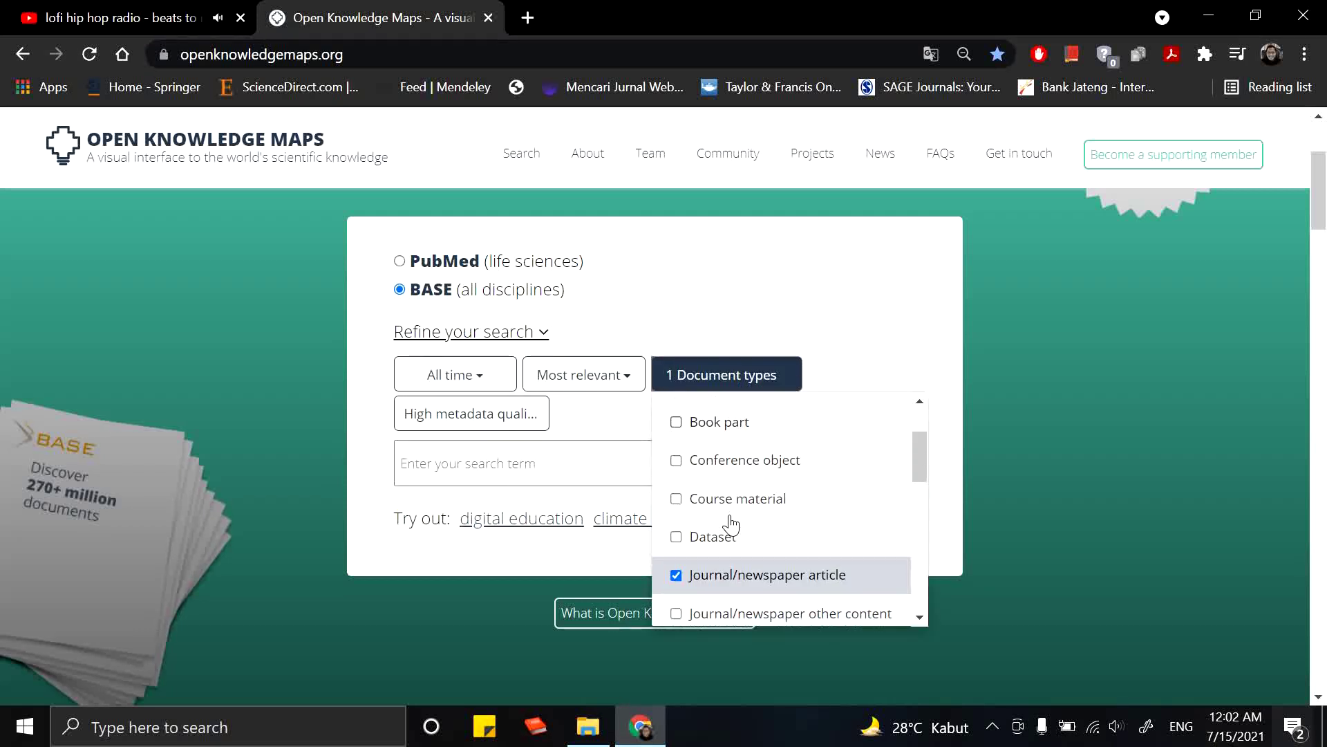
scroll(732, 527, down, 3)
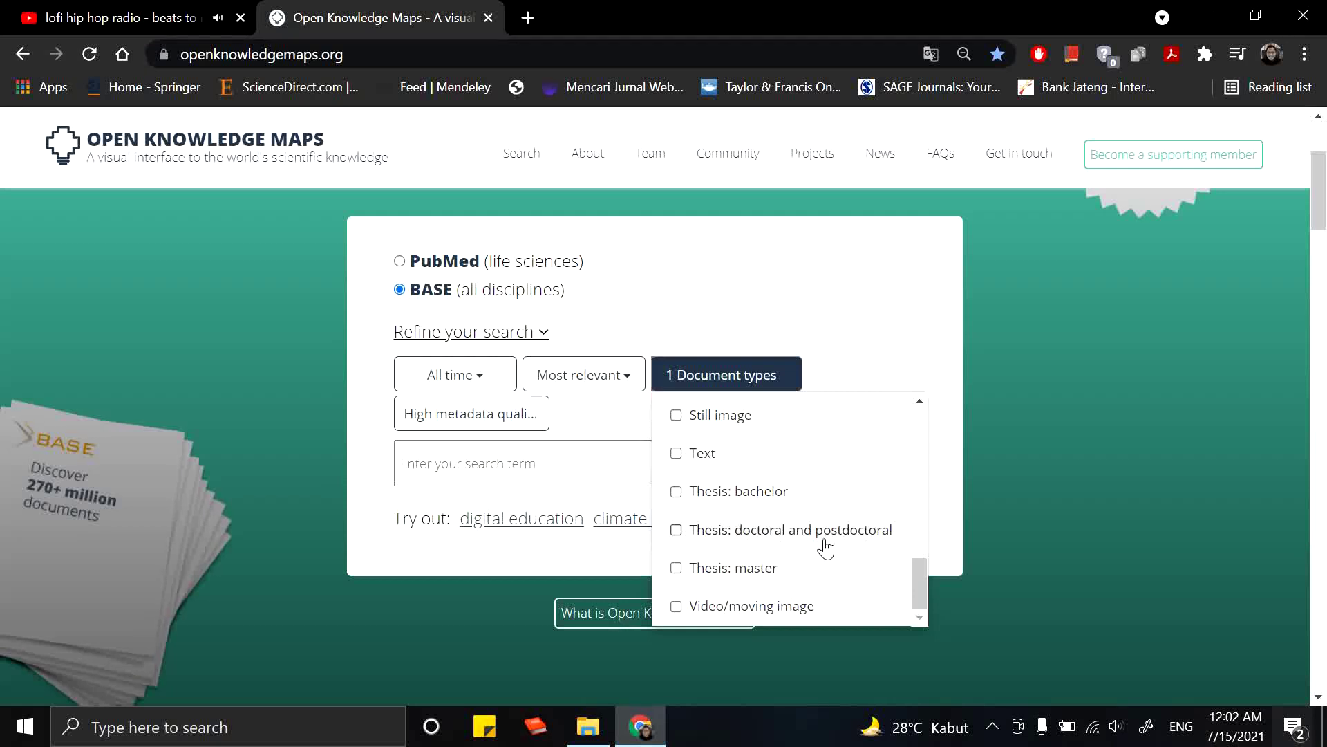
scroll(761, 549, up, 5)
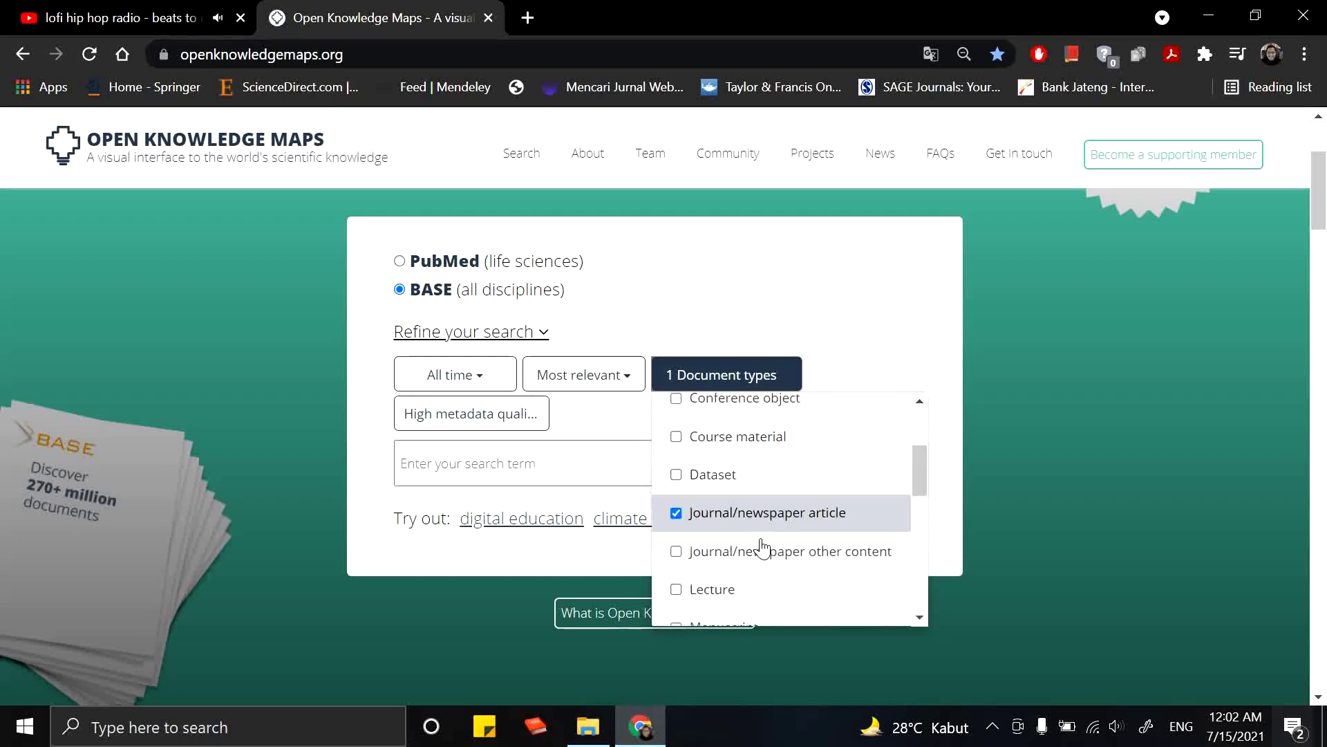
scroll(767, 484, up, 3)
click(856, 305)
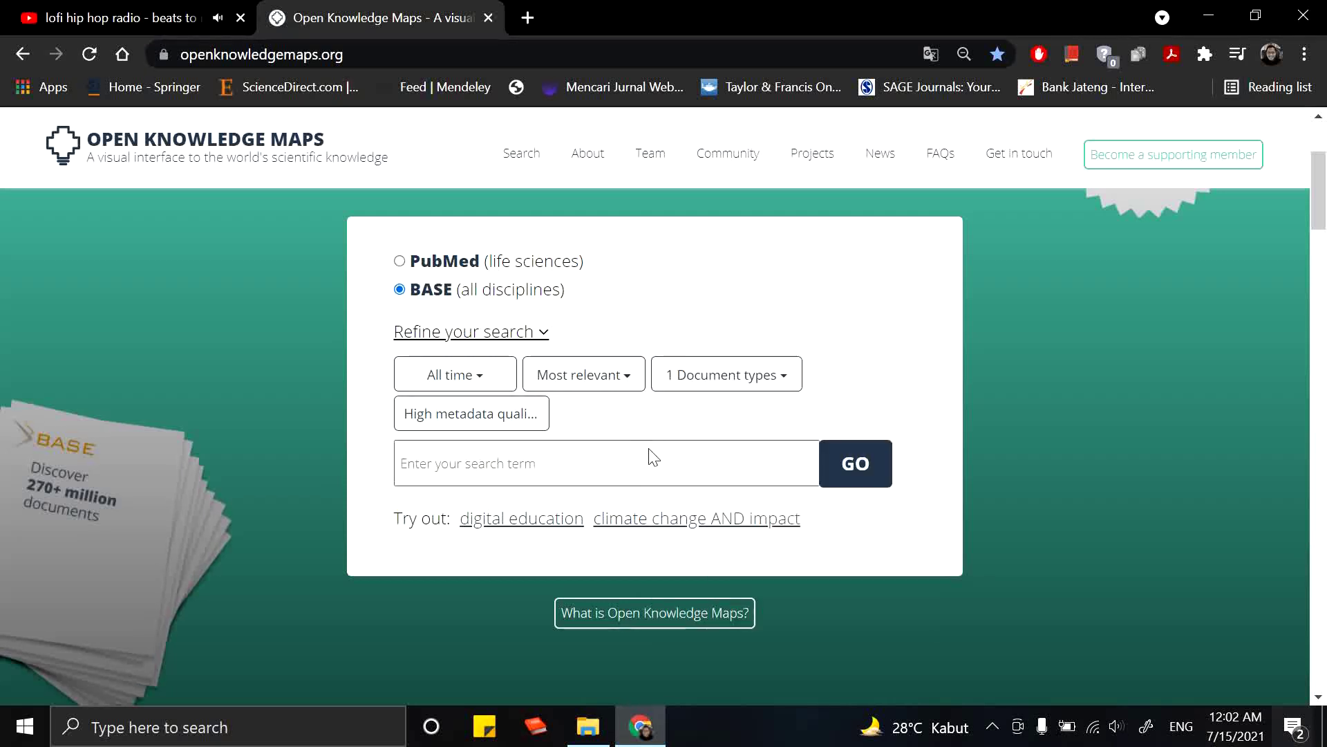
click(518, 422)
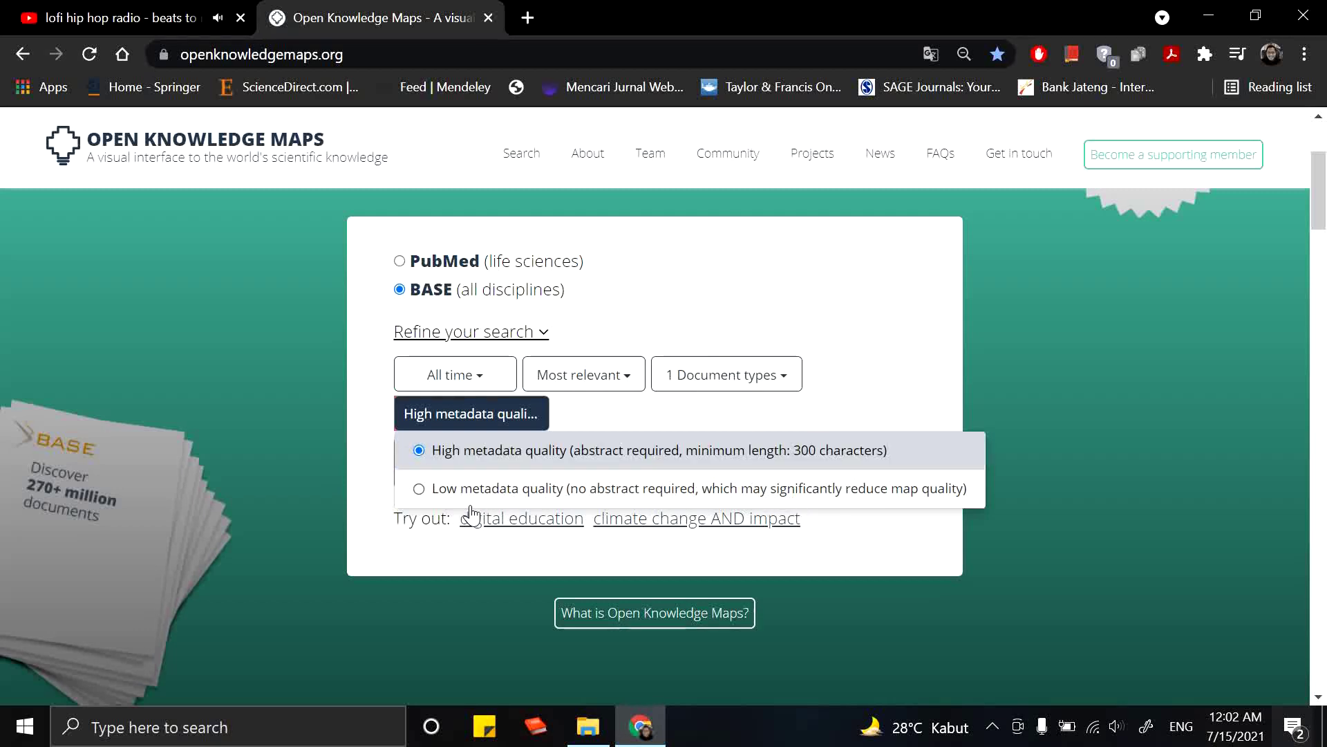
click(737, 511)
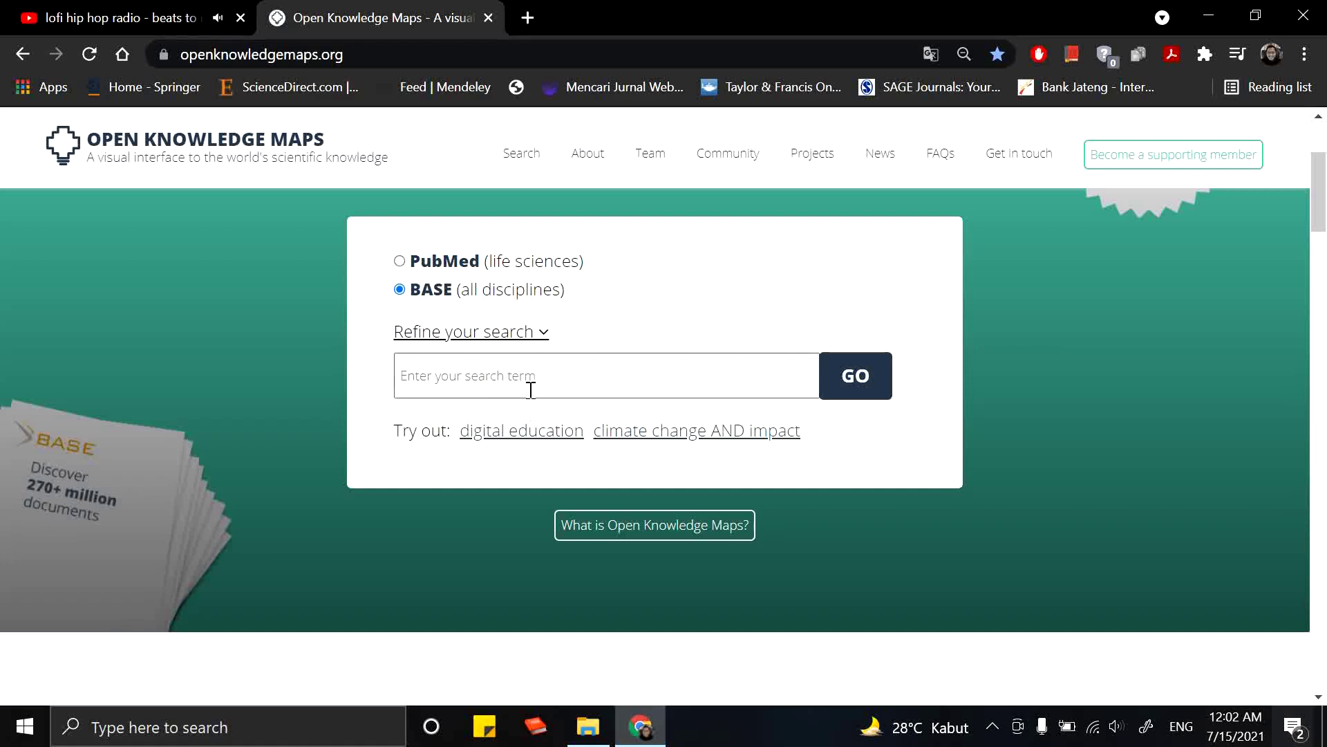
- Generate a knowledge map for the search term "critical thinking mathematics" using the BASE source
scroll(571, 548, up, 3)
scroll(572, 550, down, 2)
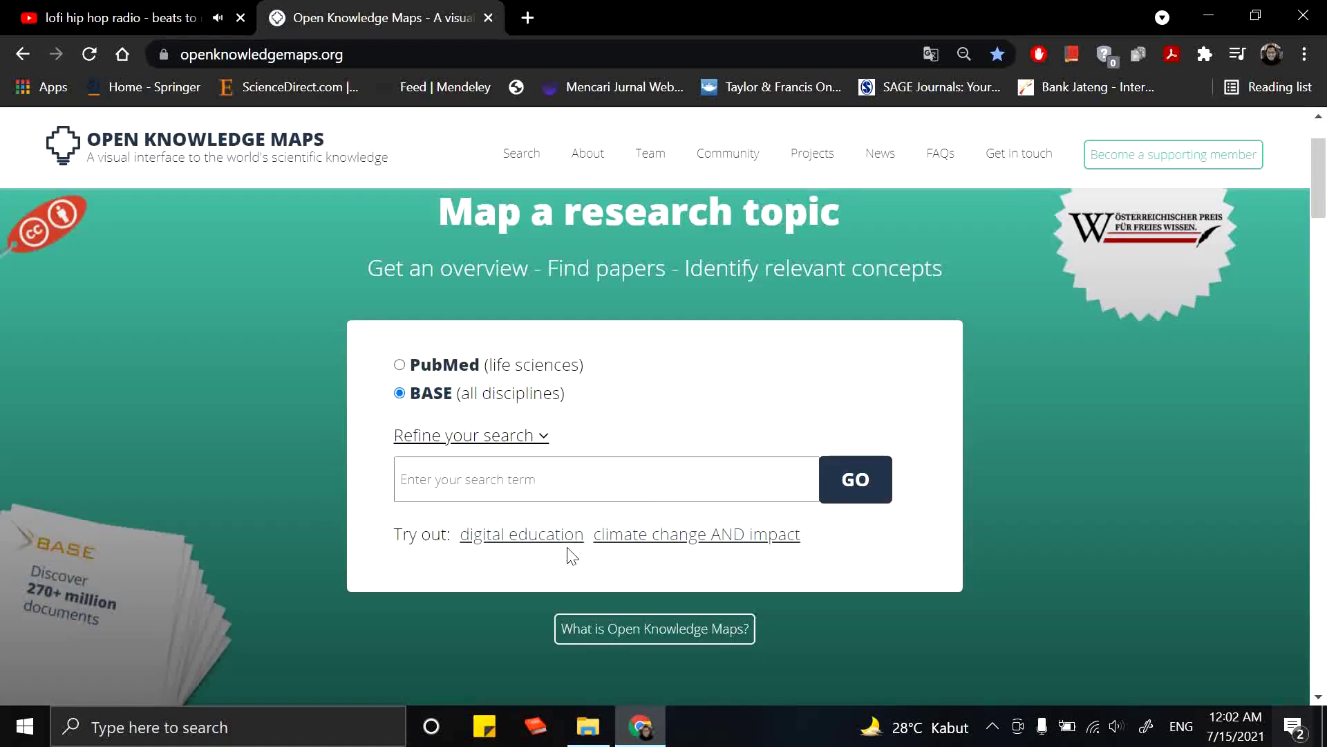
click(533, 481)
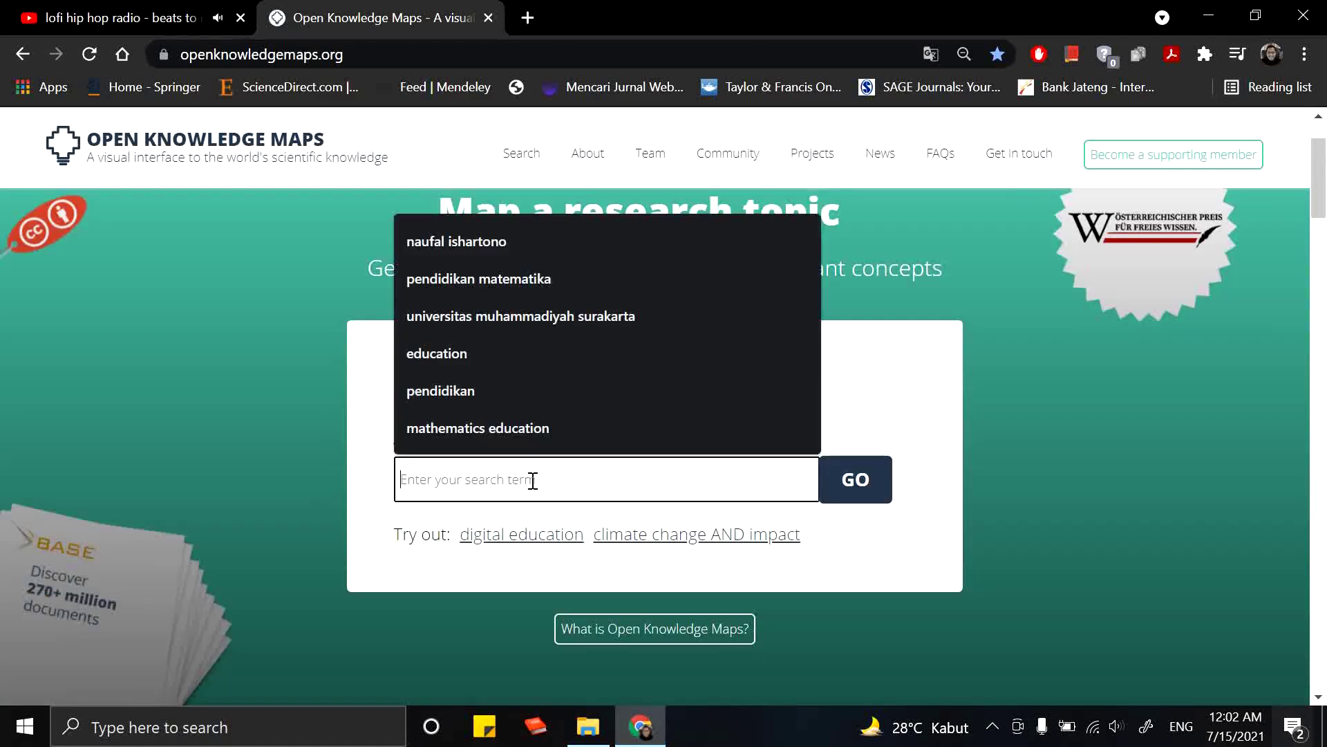
click(341, 491)
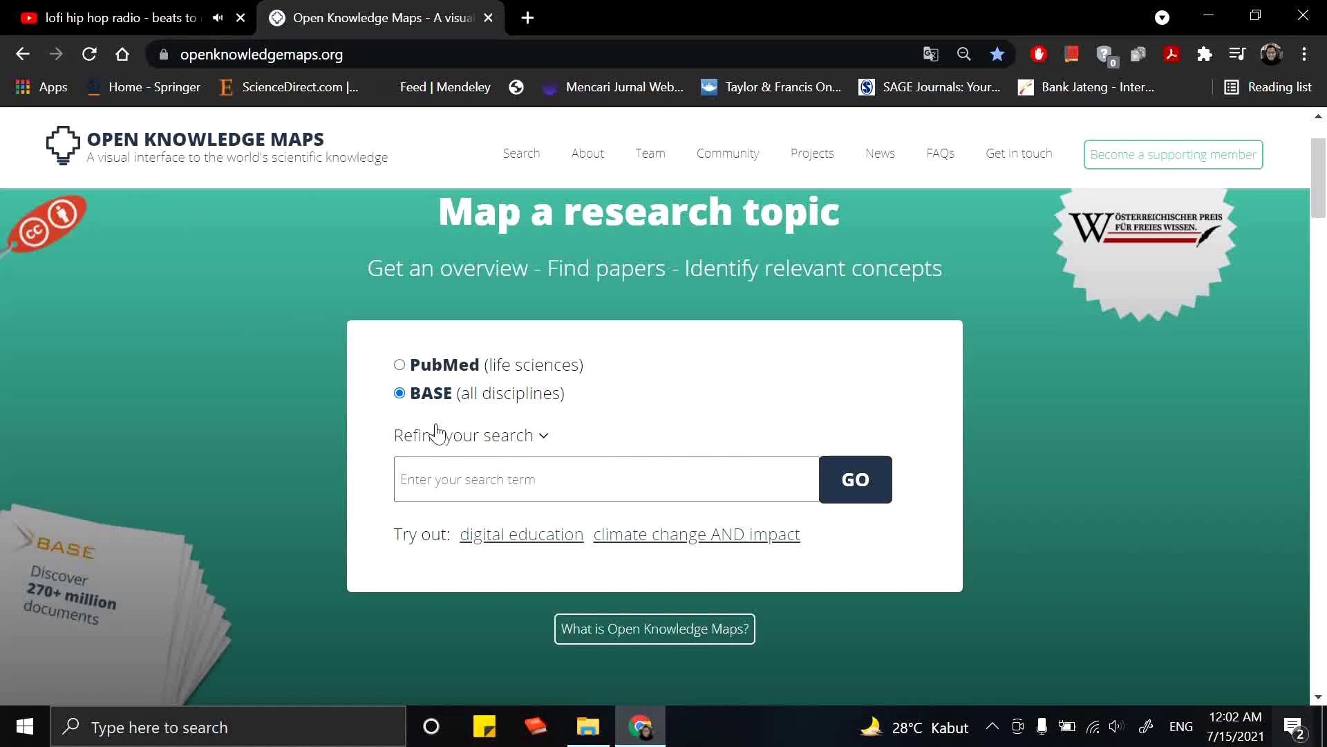
click(488, 483)
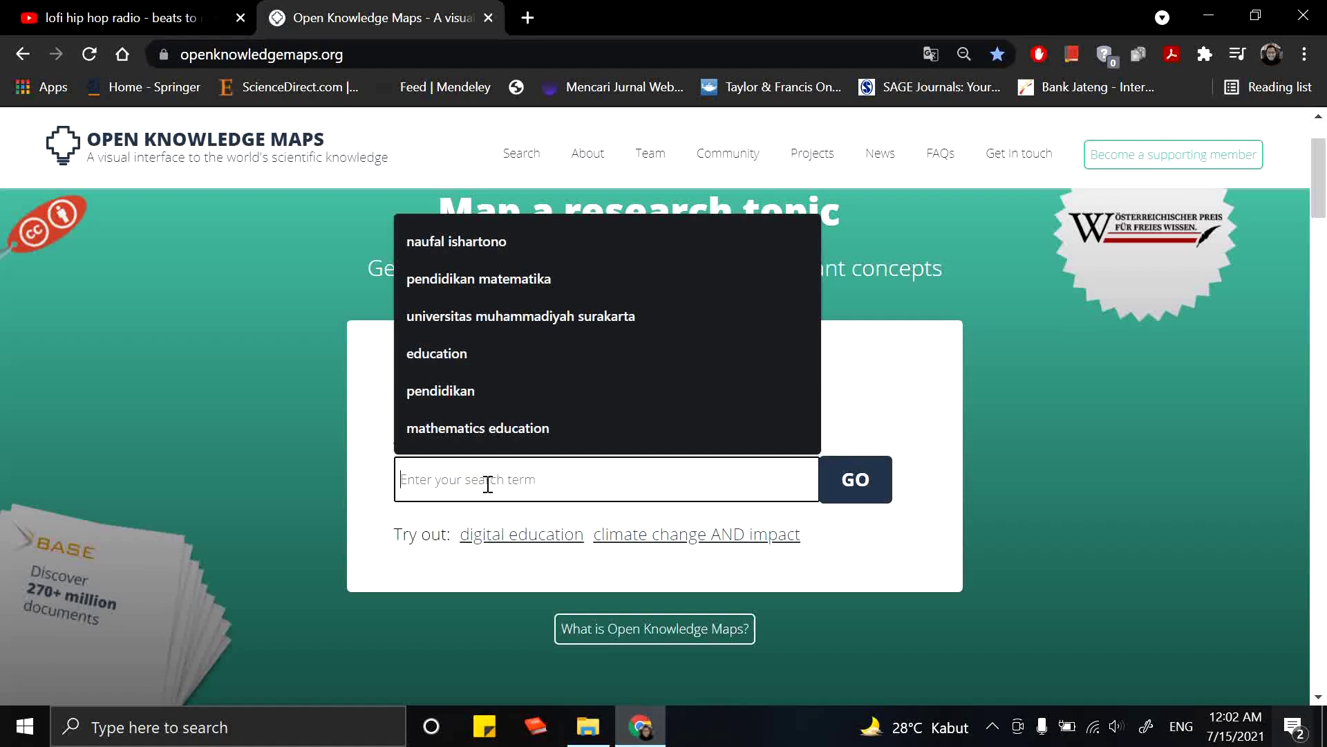
text(critical thinking mathematics)
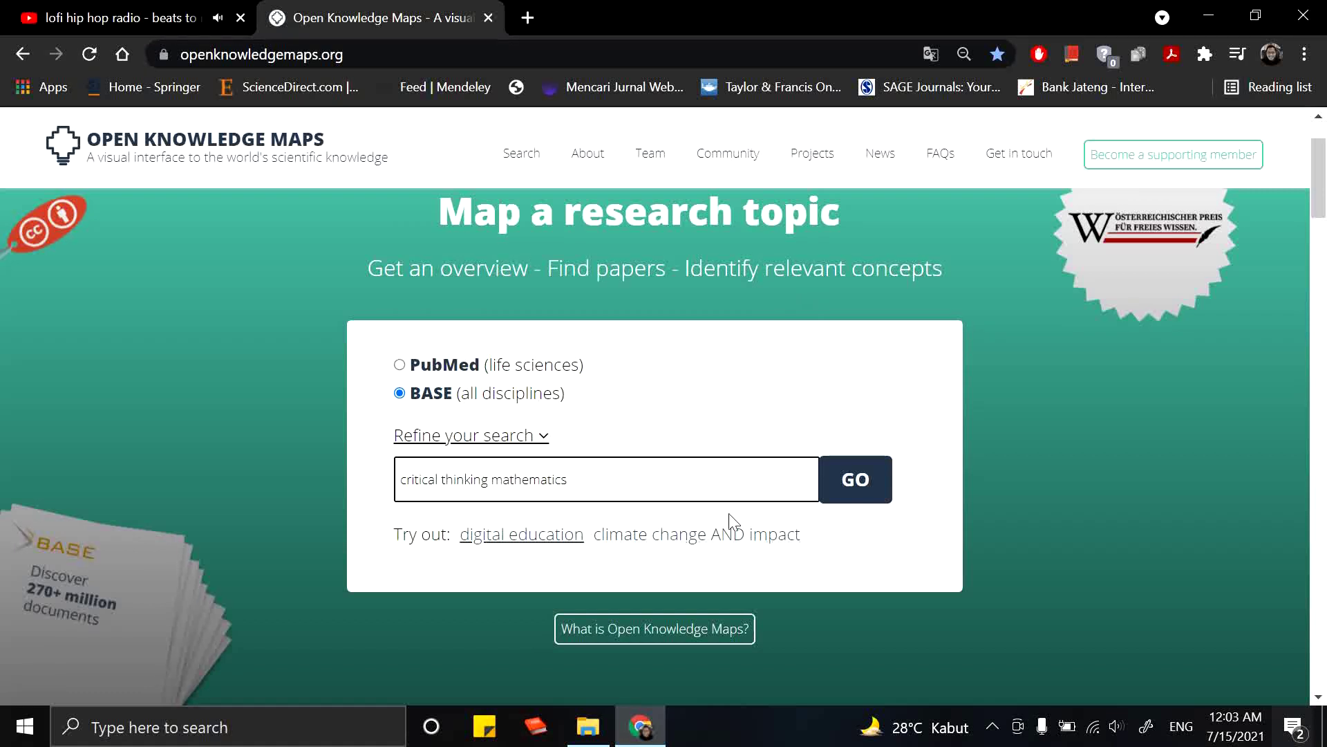
click(849, 482)
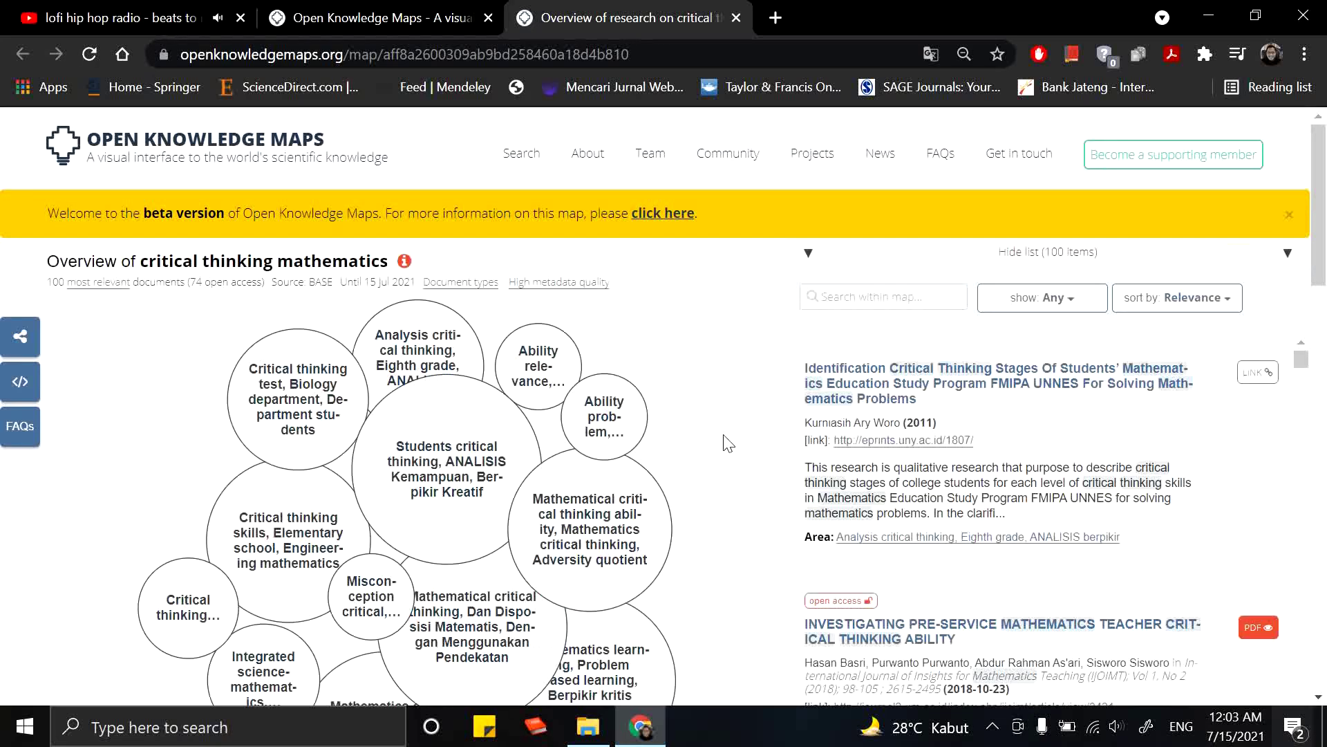
- Look over the topic bubbles and document list of the critical thinking mathematics map
scroll(723, 441, down, 5)
scroll(724, 441, up, 3)
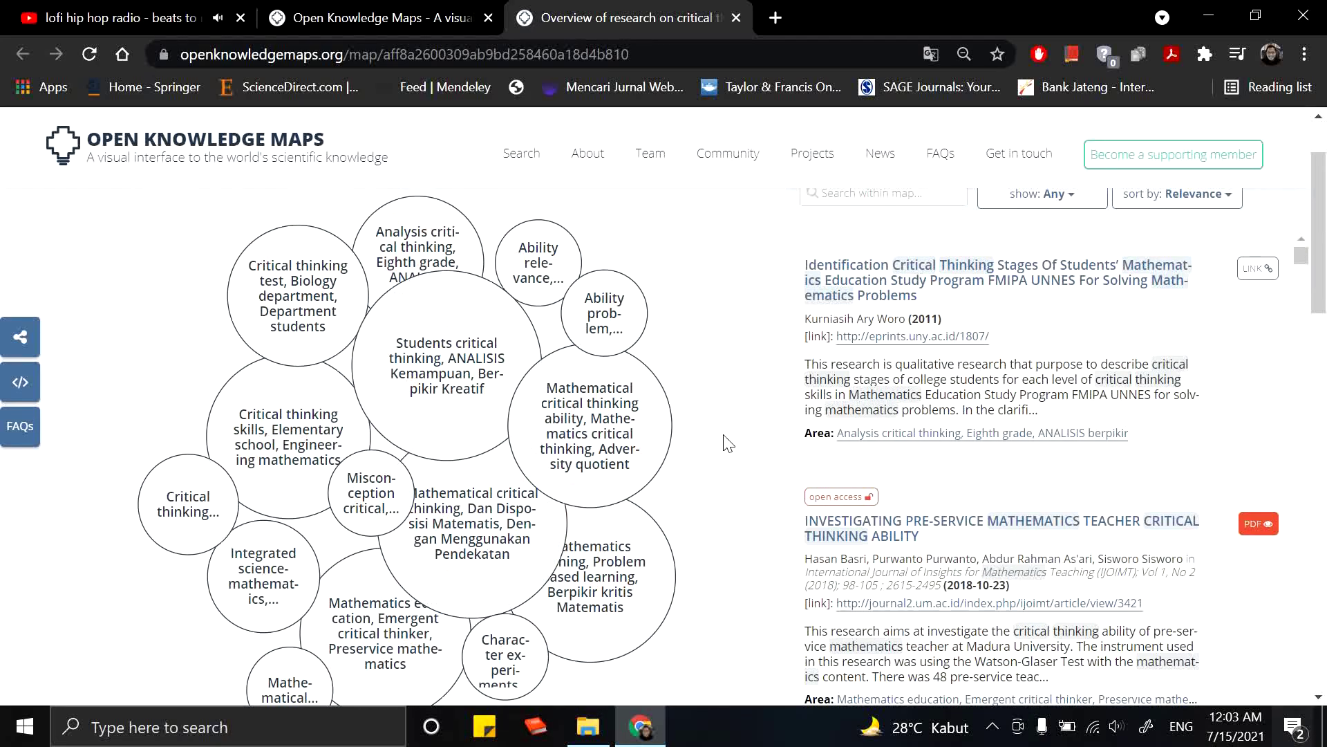
scroll(727, 442, up, 2)
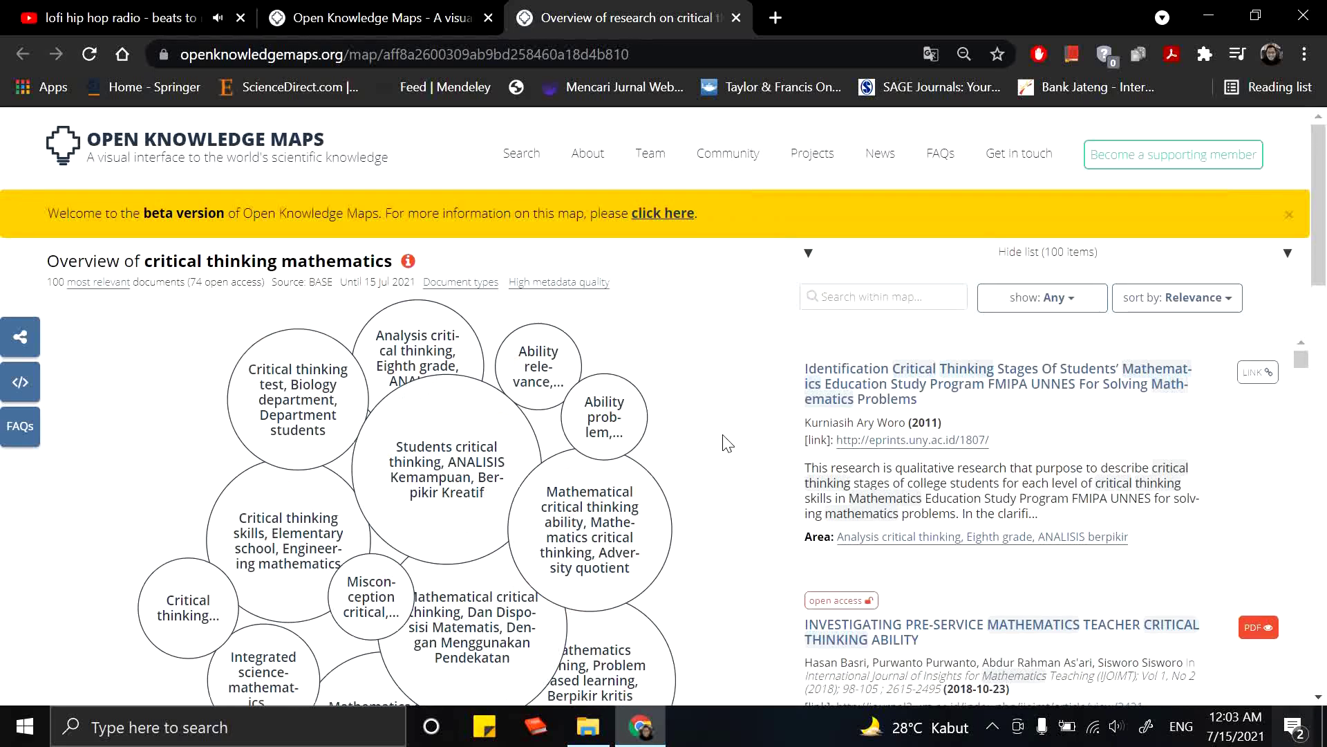
- Dismiss the beta version notice and examine the topic bubbles across the whole critical thinking mathematics map
click(1289, 216)
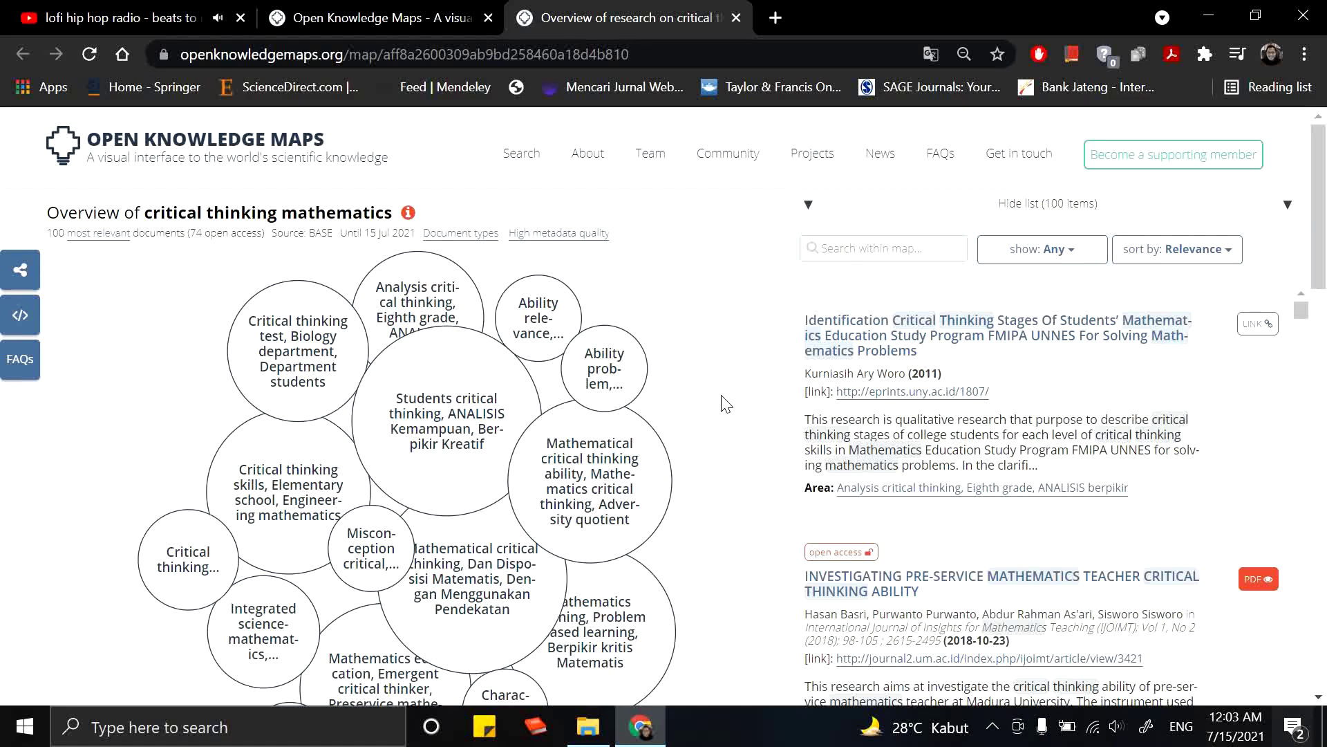
scroll(721, 408, down, 2)
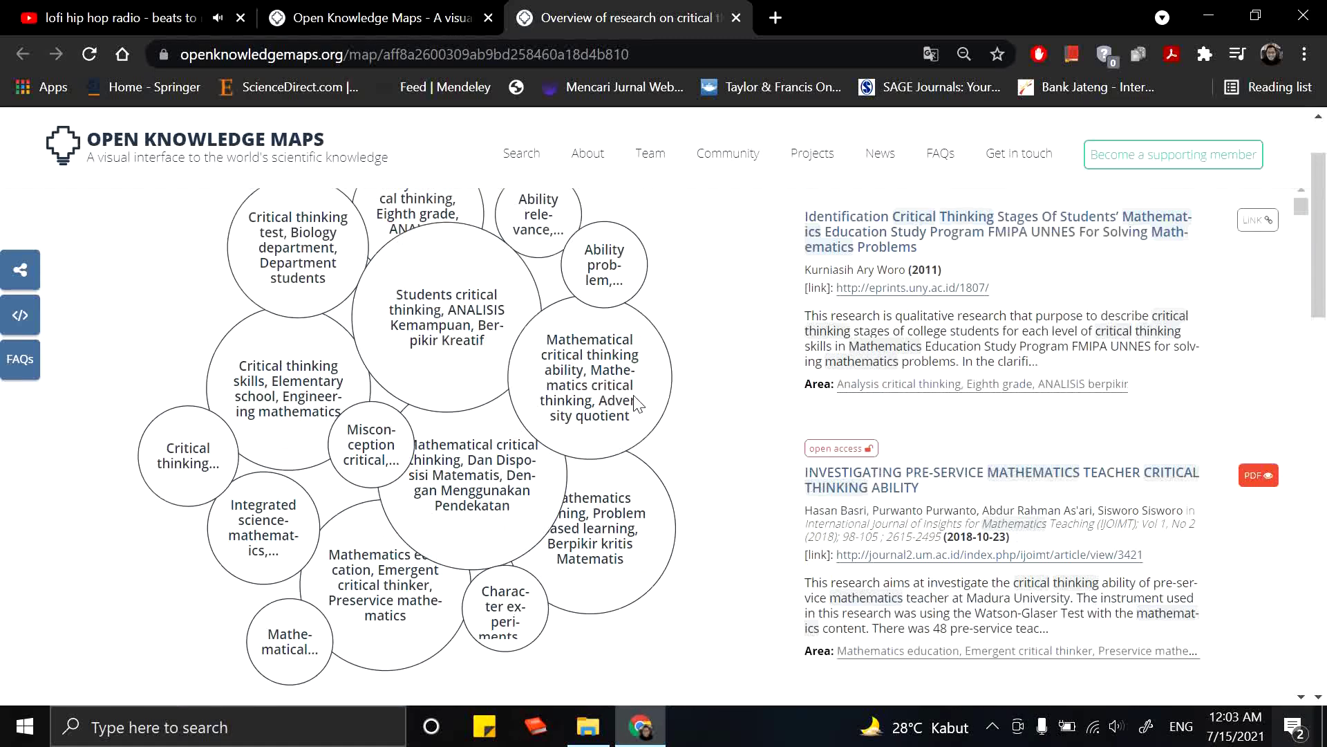
scroll(637, 404, up, 2)
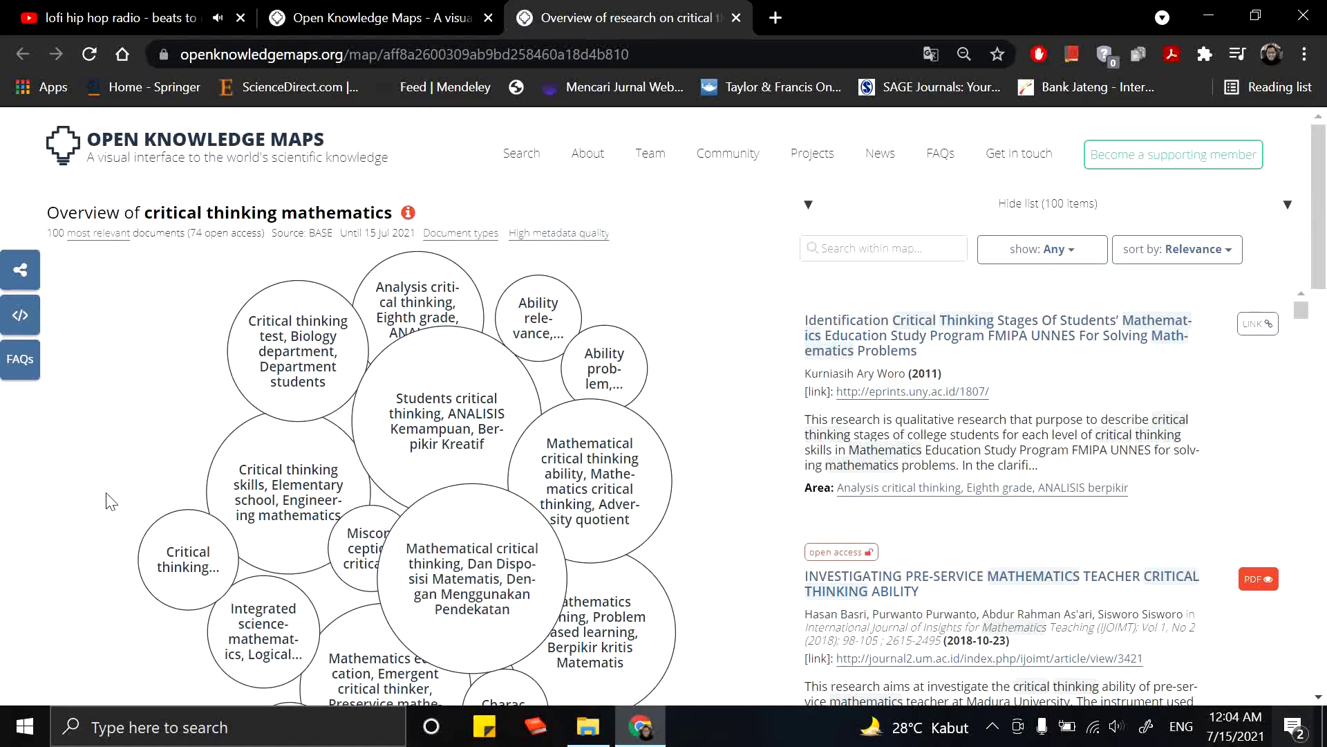
scroll(141, 477, down, 2)
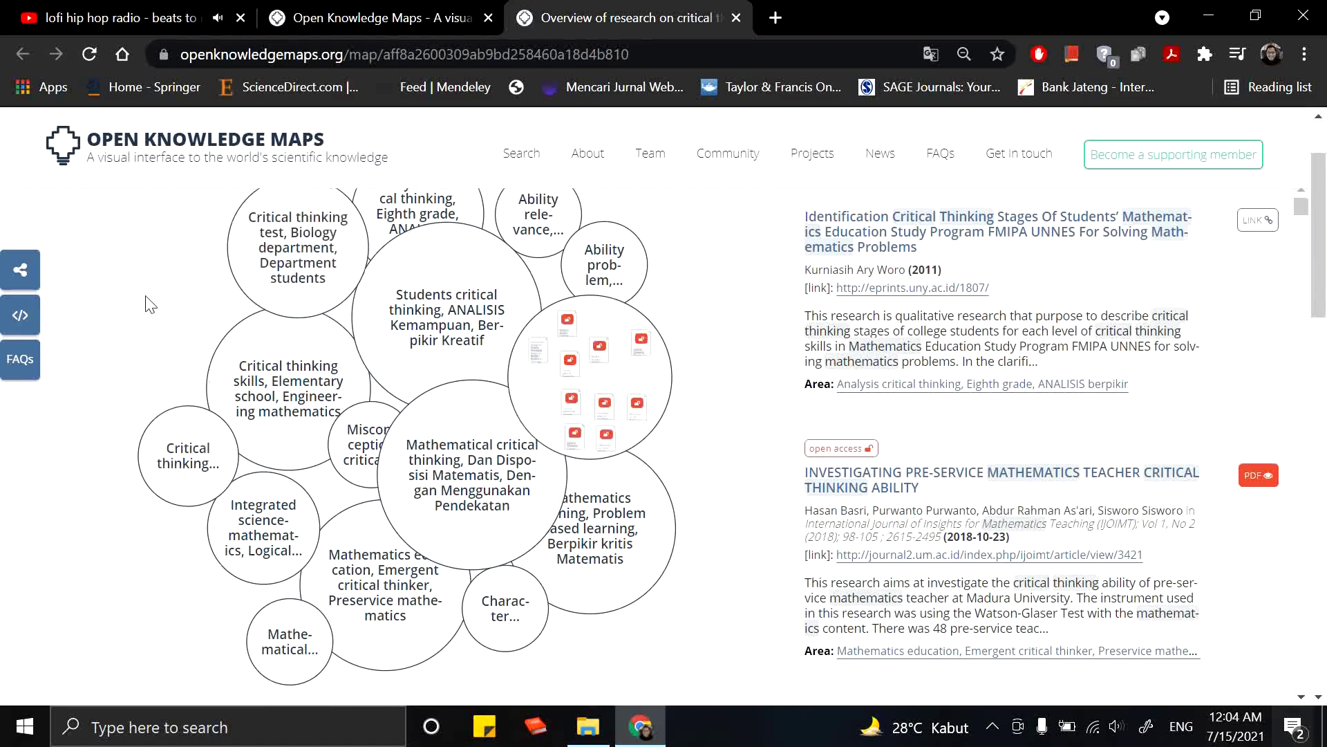
scroll(173, 366, up, 2)
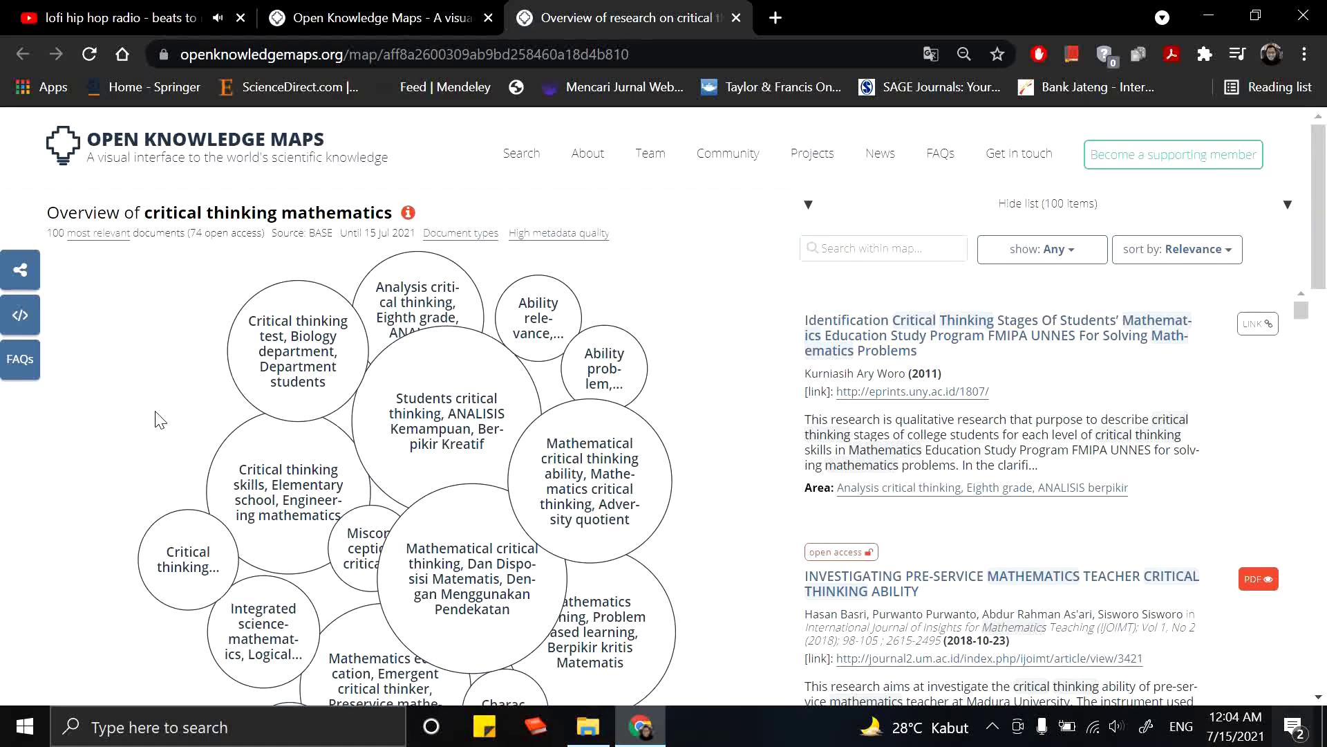
scroll(159, 420, down, 2)
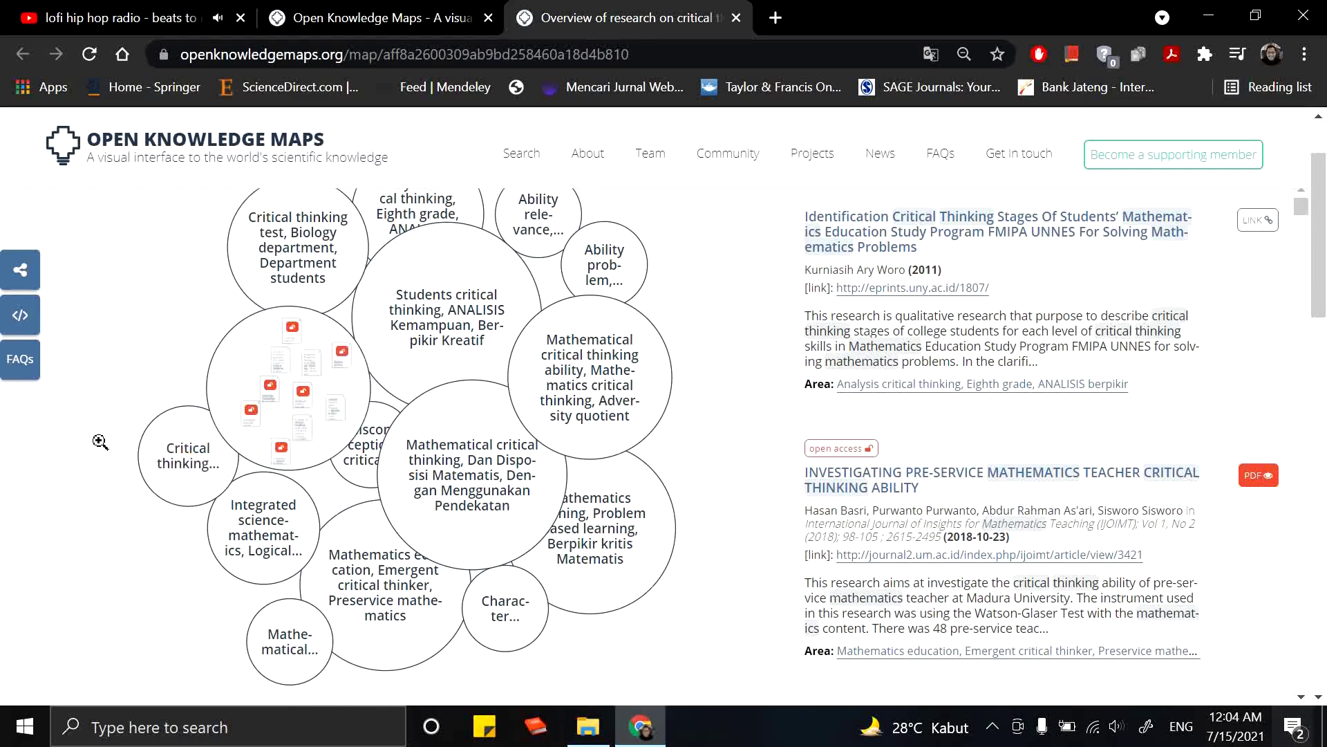
scroll(110, 407, down, 2)
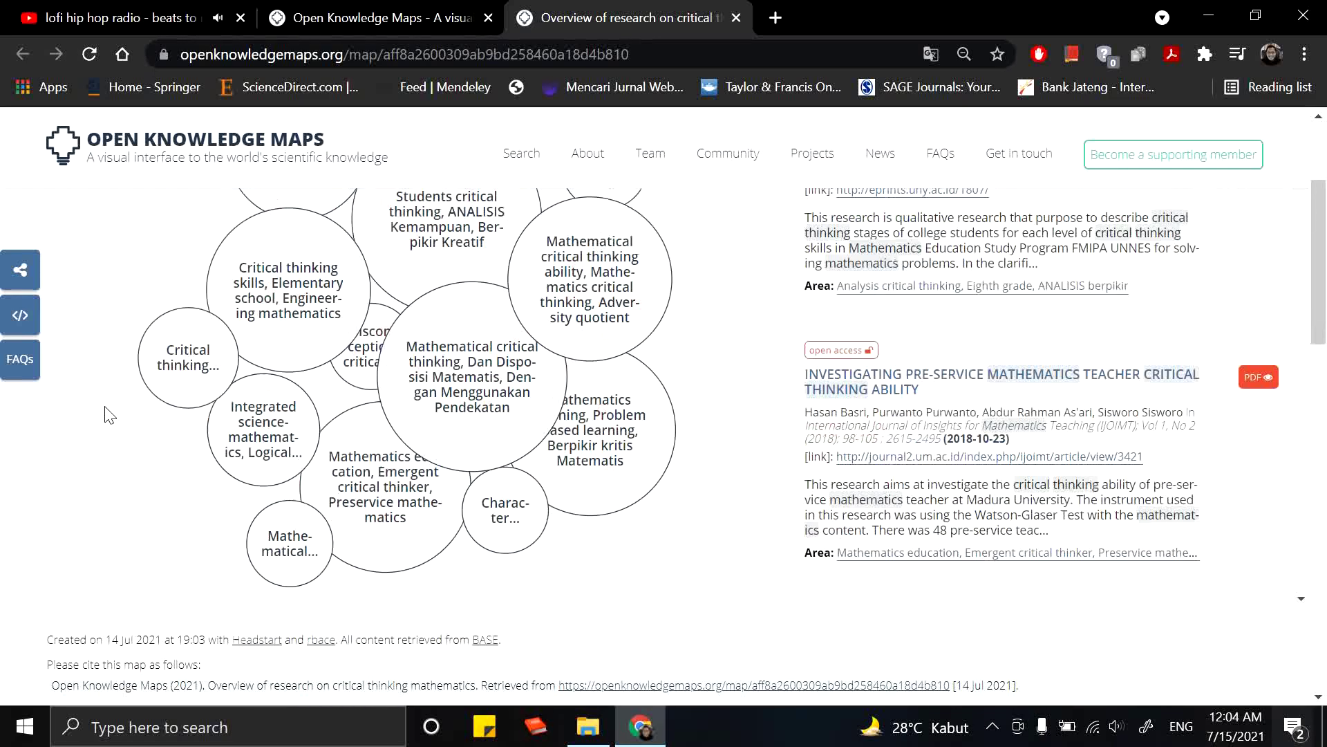
scroll(139, 513, up, 2)
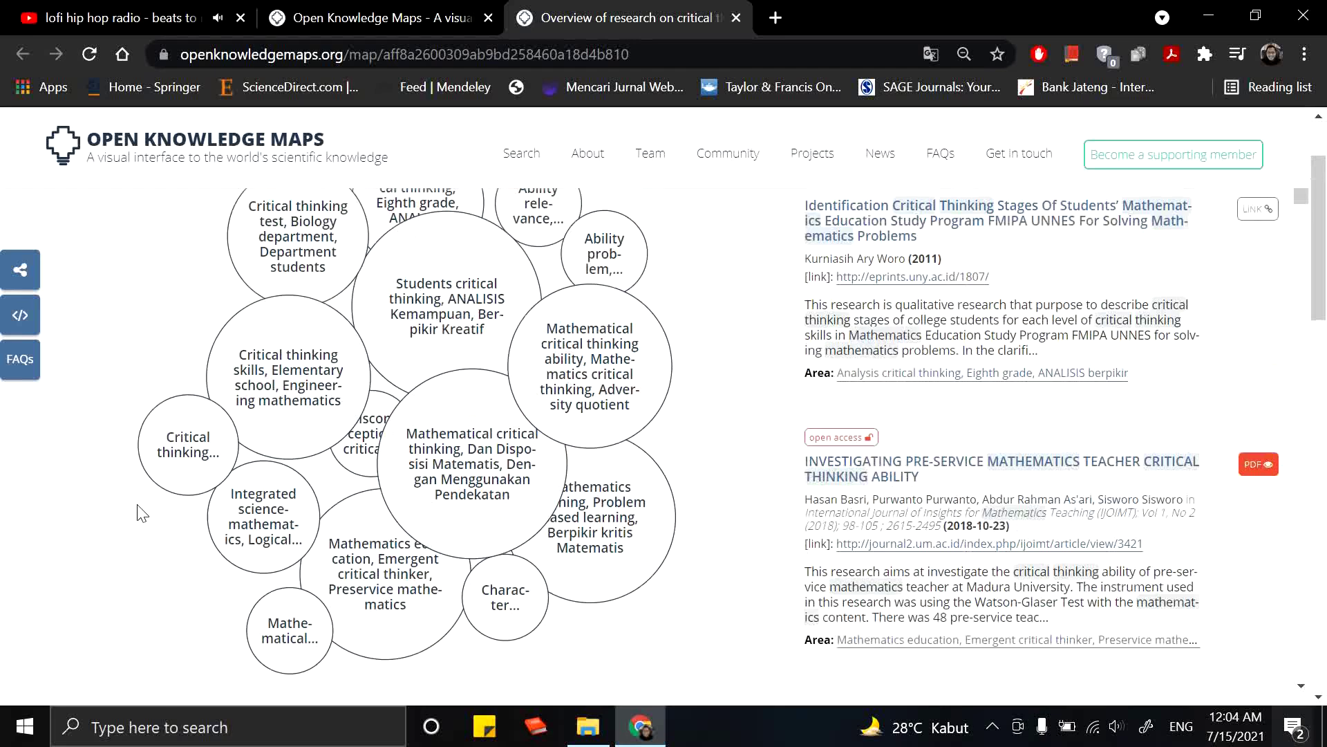
scroll(219, 301, up, 2)
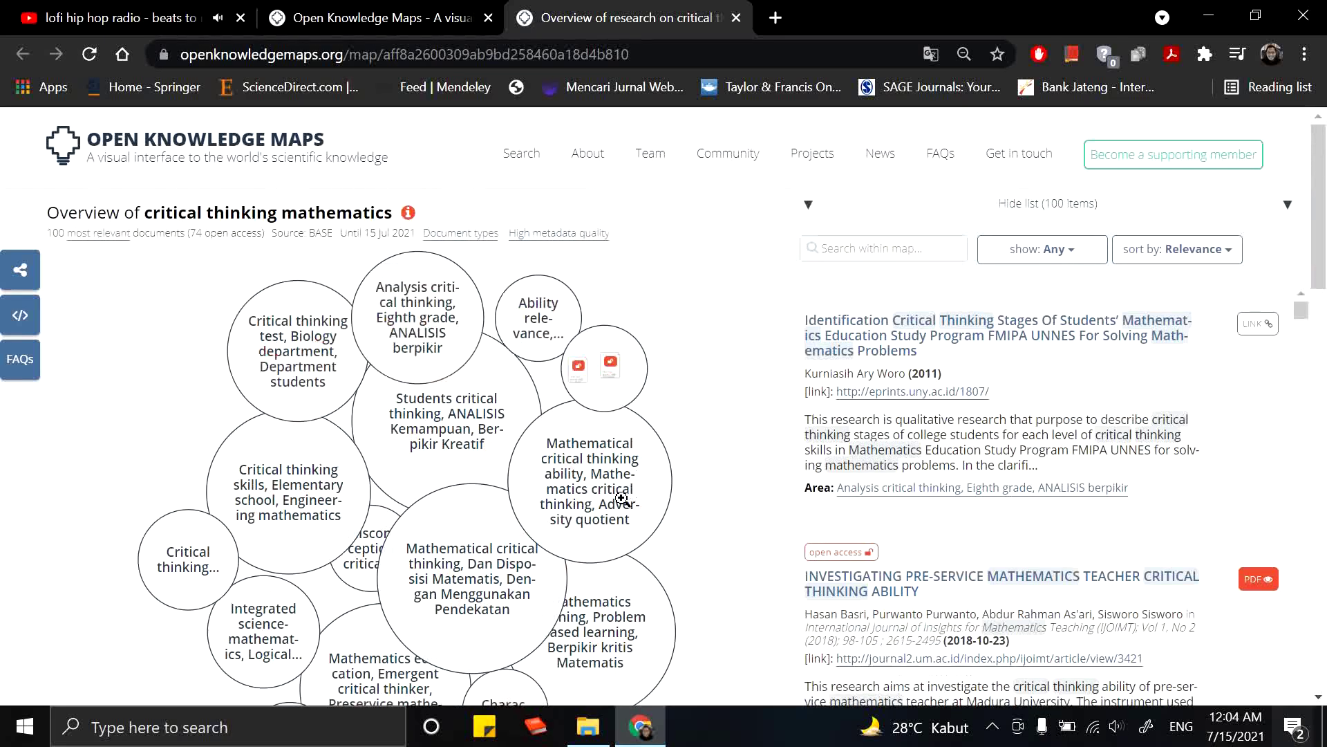
scroll(155, 430, down, 2)
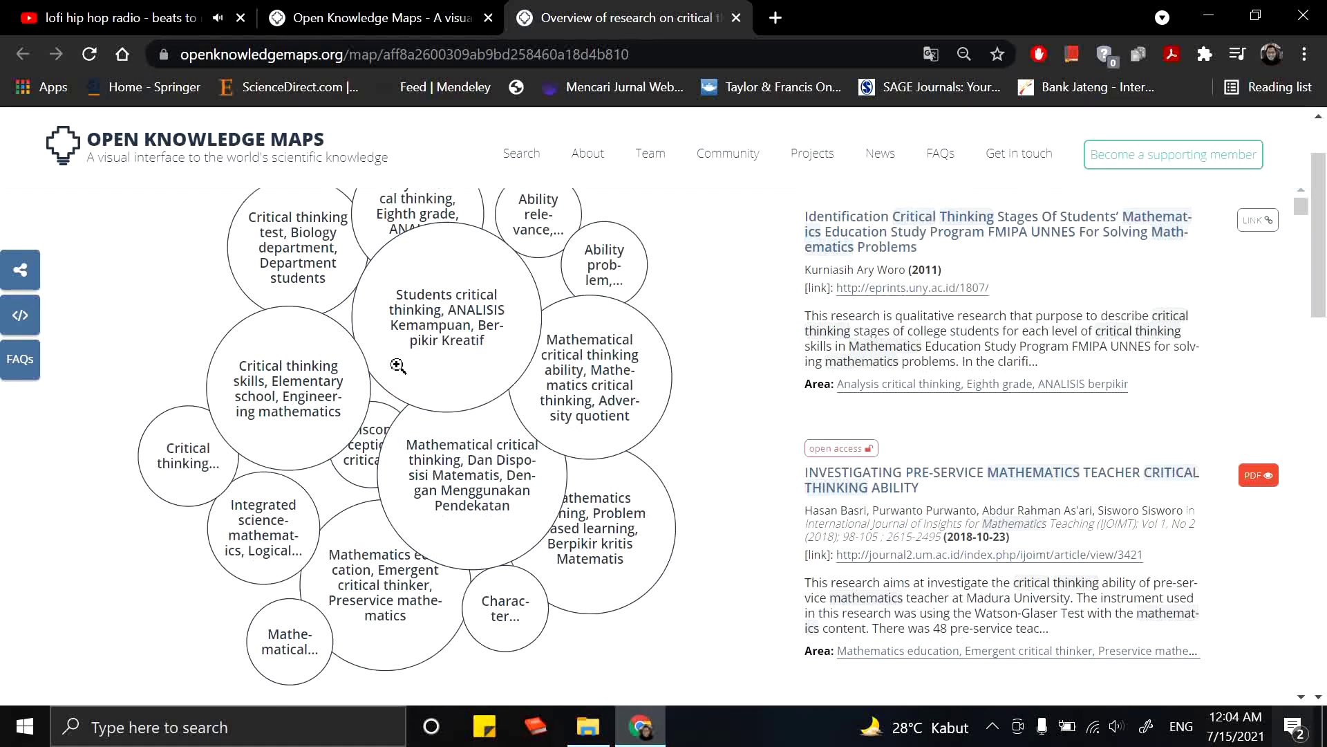
- View the papers in the "Students critical thinking, ANALISIS Kemampuan, Berpikir Kreatif" and "Ability relevance" areas, returning to the map overview
click(458, 347)
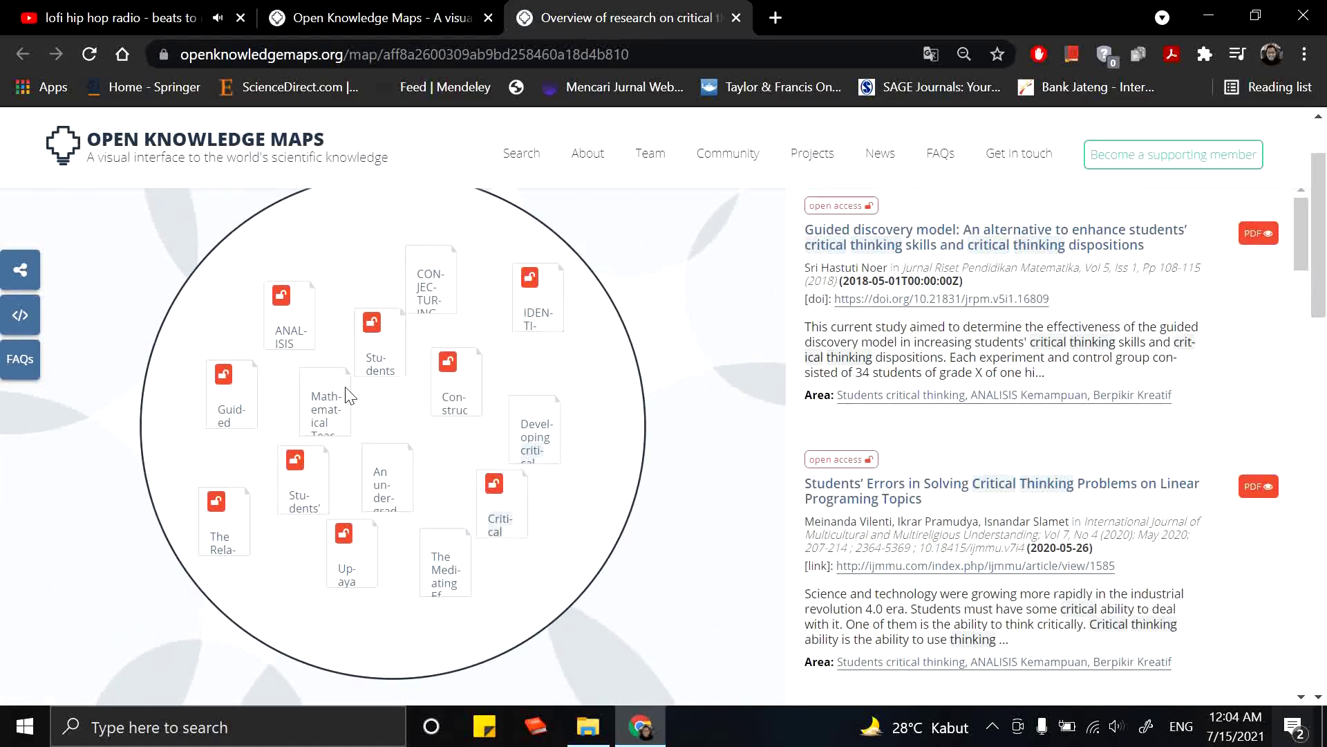
scroll(163, 377, up, 2)
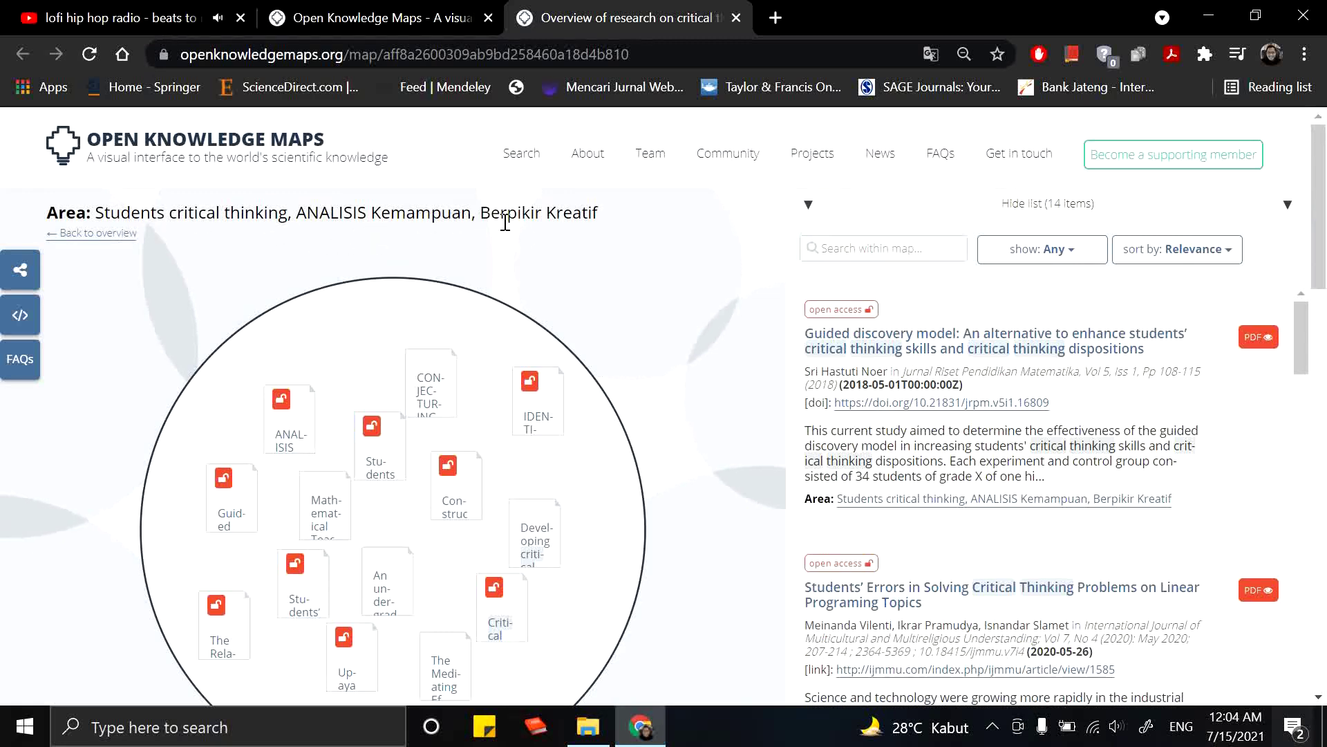
click(665, 320)
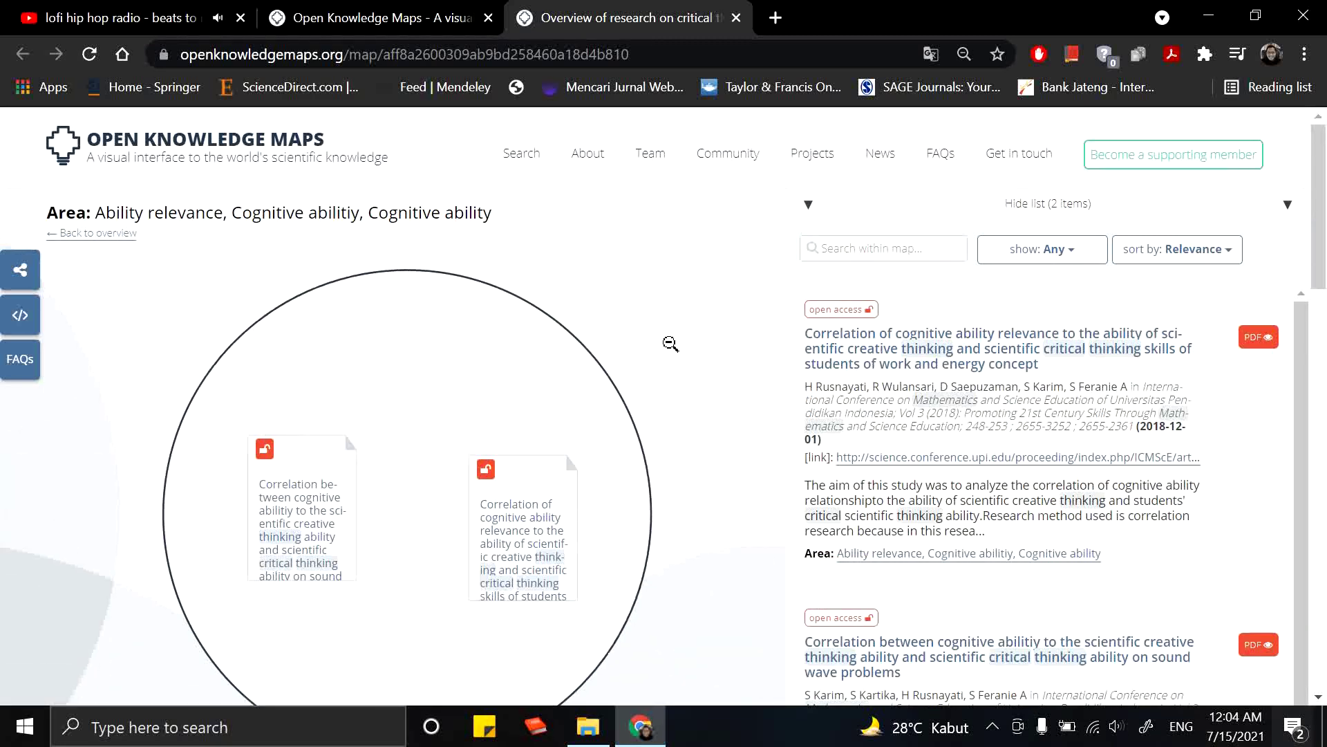
click(683, 327)
right_click(678, 332)
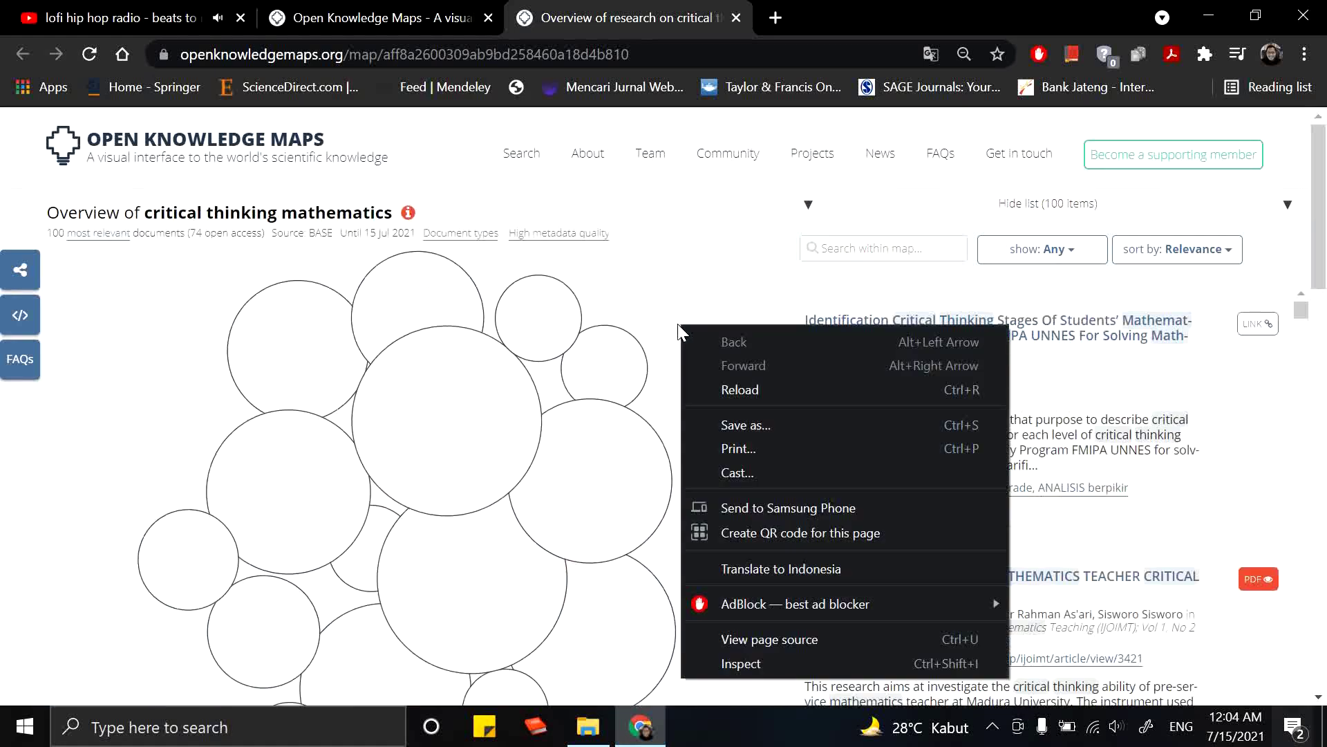
click(659, 289)
- Zoom into the "Ability relevance" bubble again to see its papers and go back to the map overview
scroll(638, 507, down, 3)
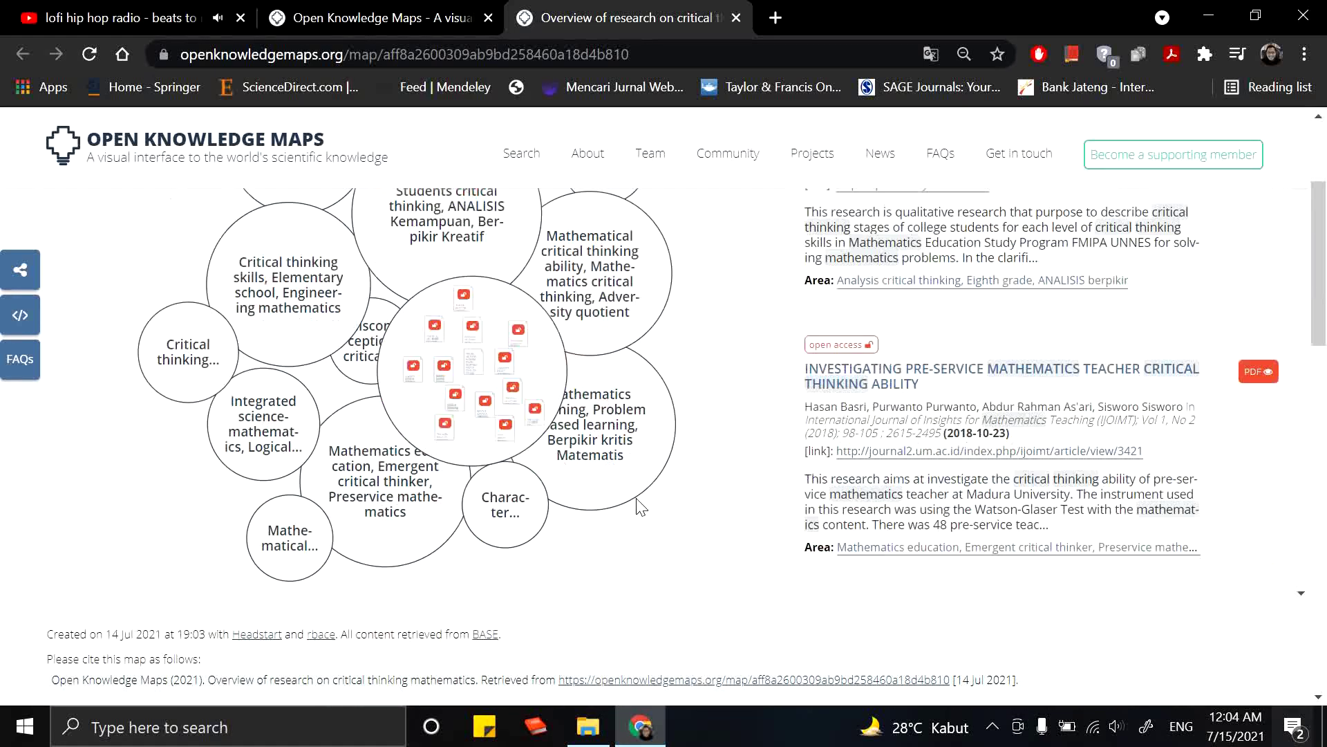
scroll(431, 295, up, 2)
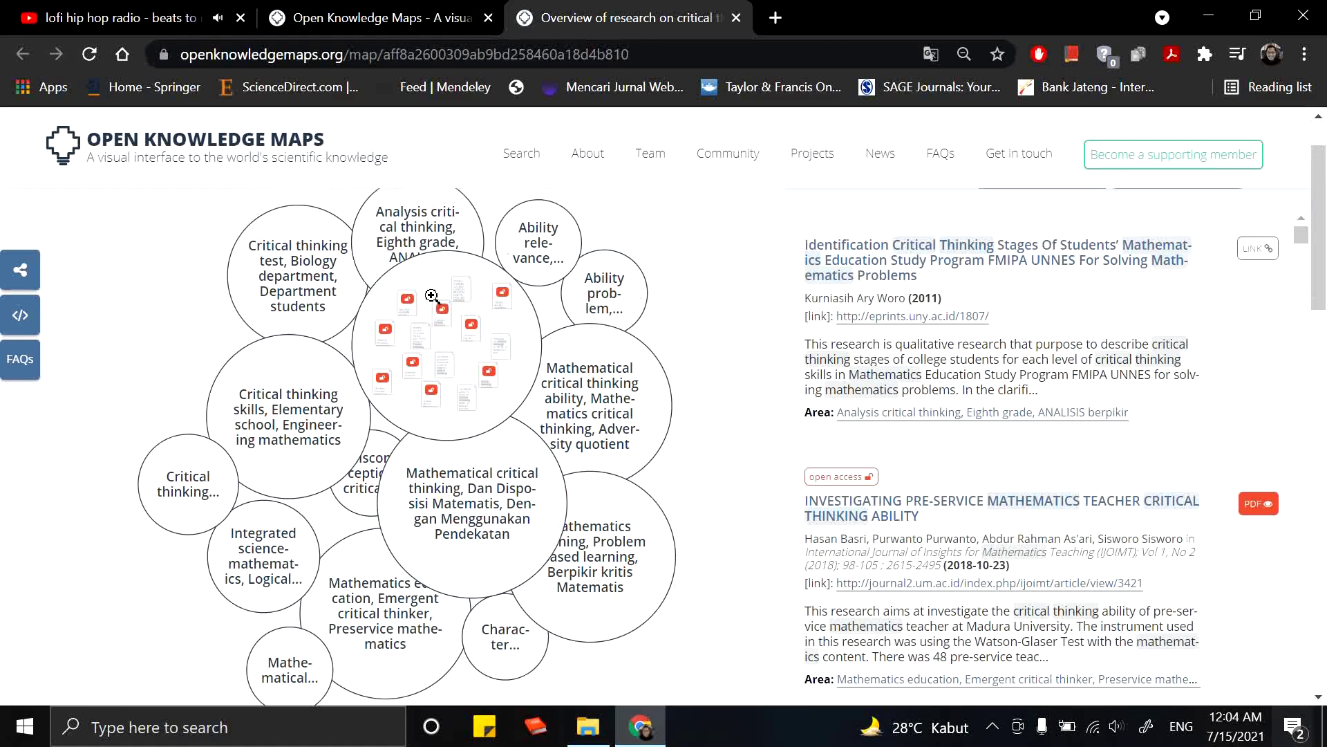
scroll(431, 296, up, 1)
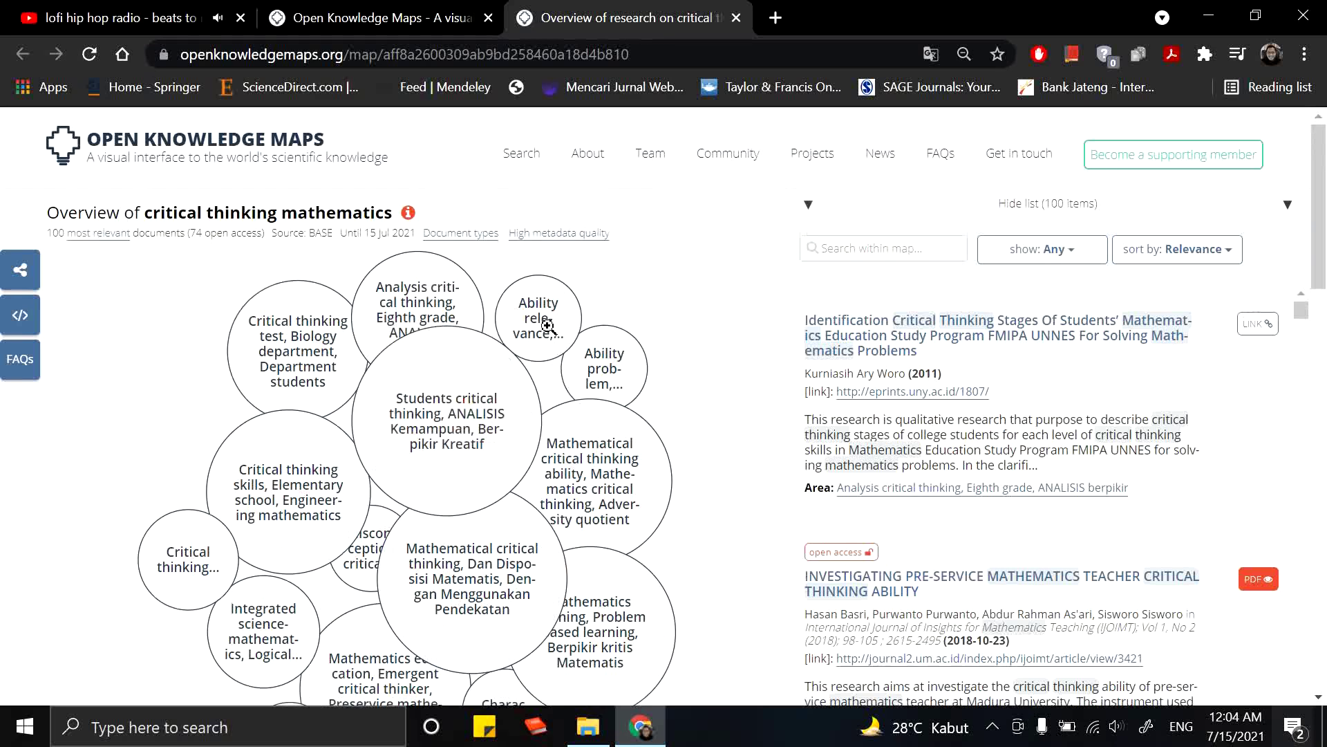
click(548, 325)
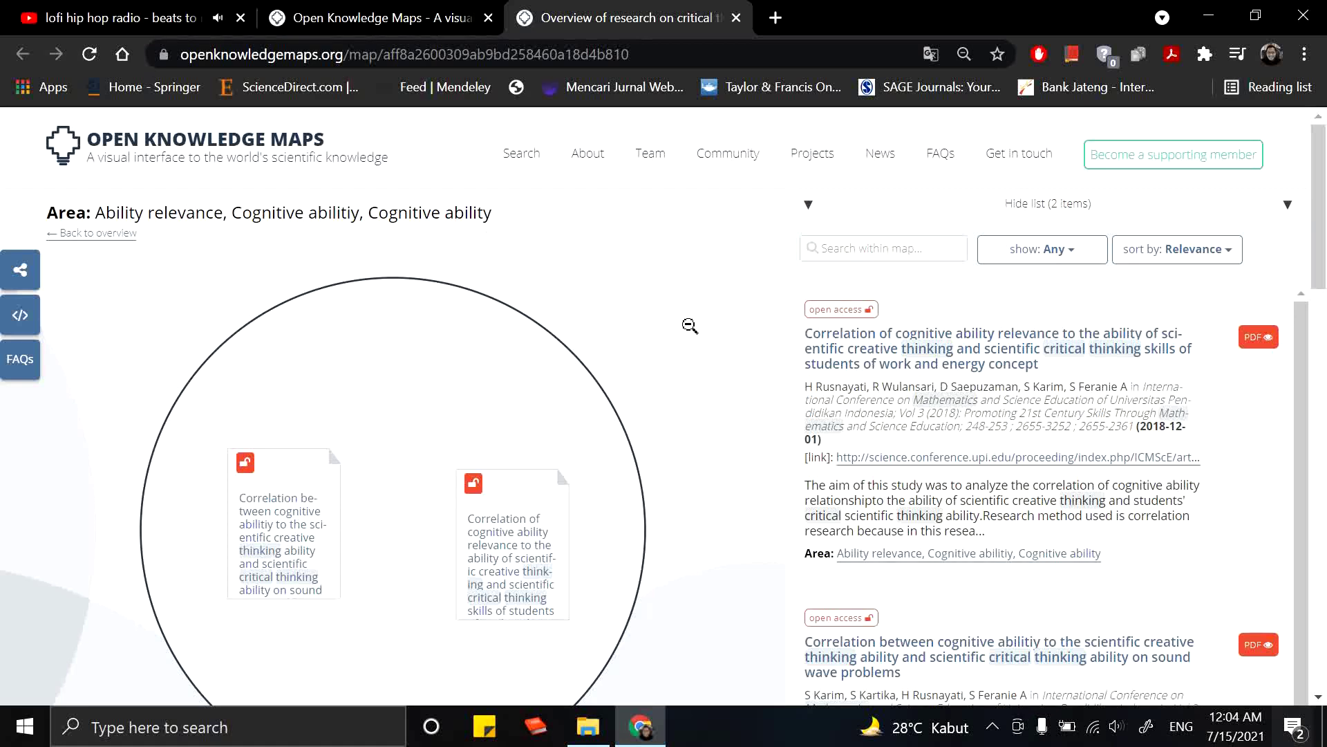
click(690, 326)
right_click(690, 325)
key(Escape)
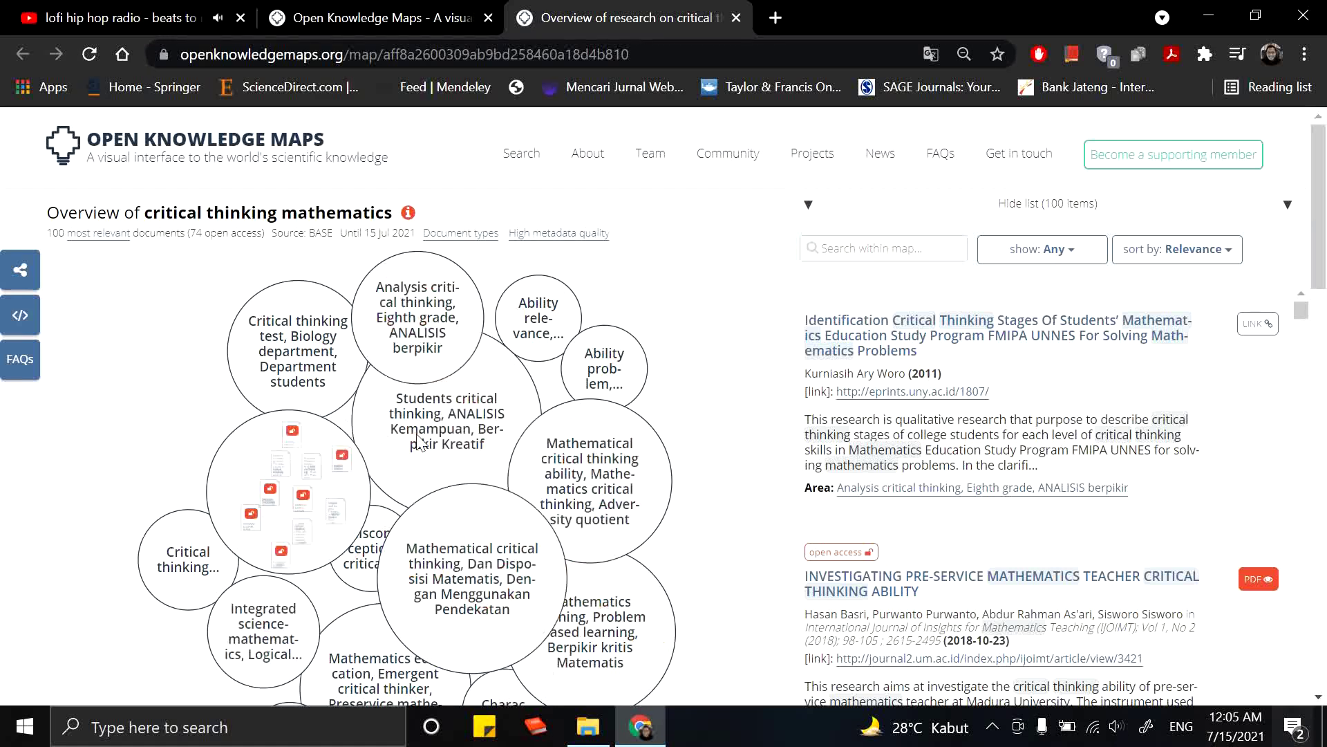
- Open the "Critical thinking test, Biology department, Department students" area and browse its document list
click(354, 360)
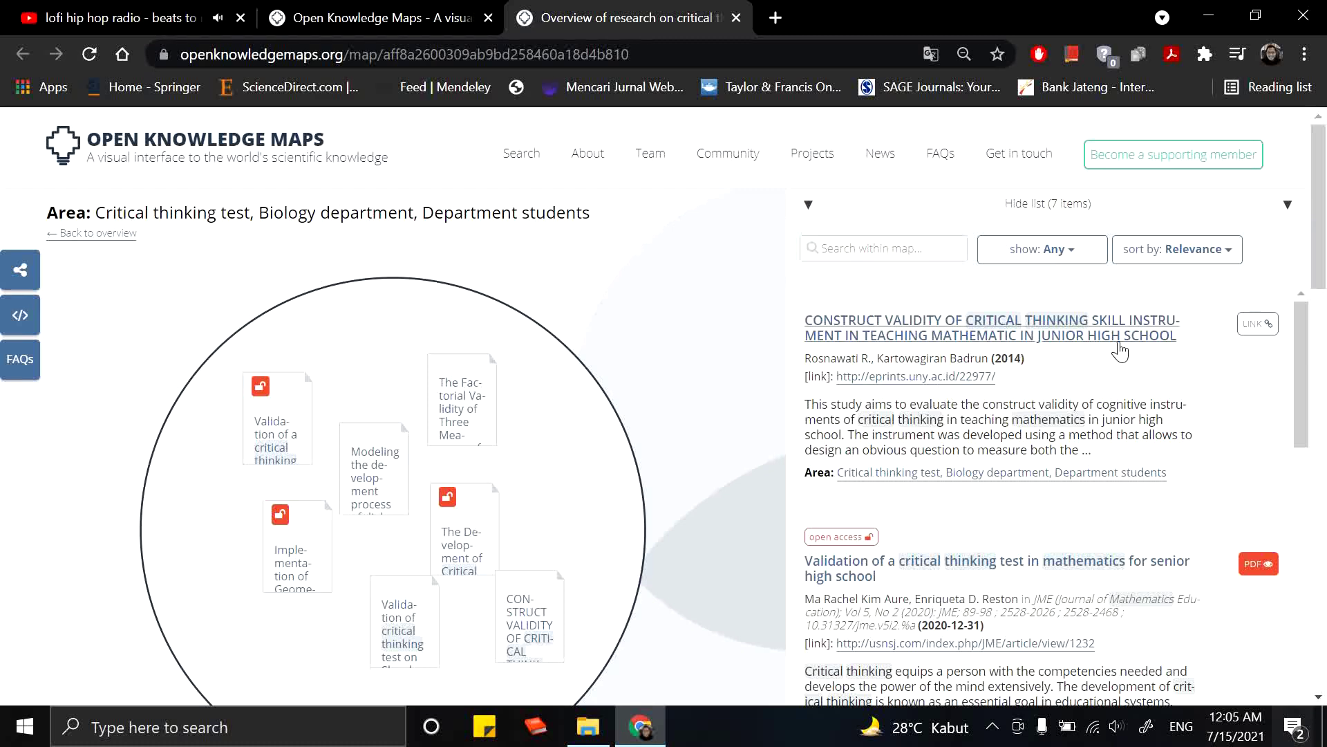
scroll(985, 335, down, 3)
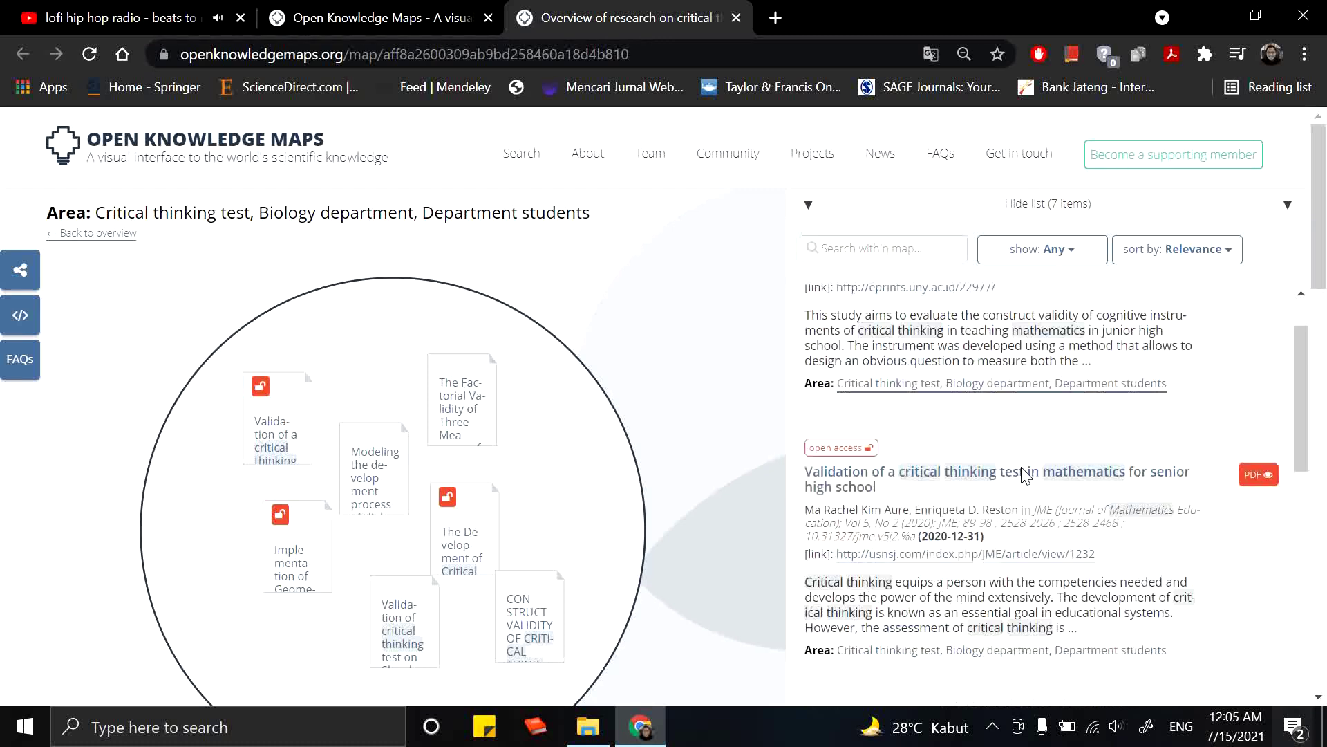
scroll(952, 453, down, 3)
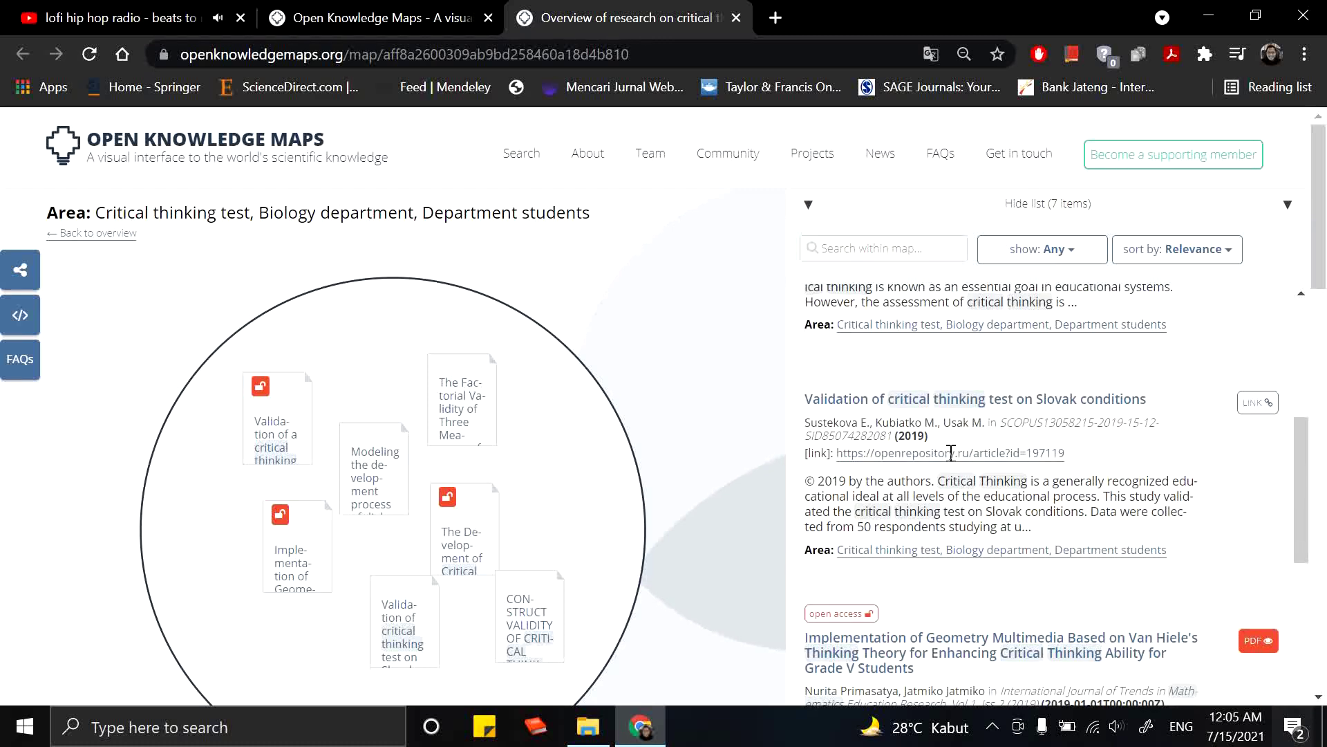
scroll(975, 423, down, 4)
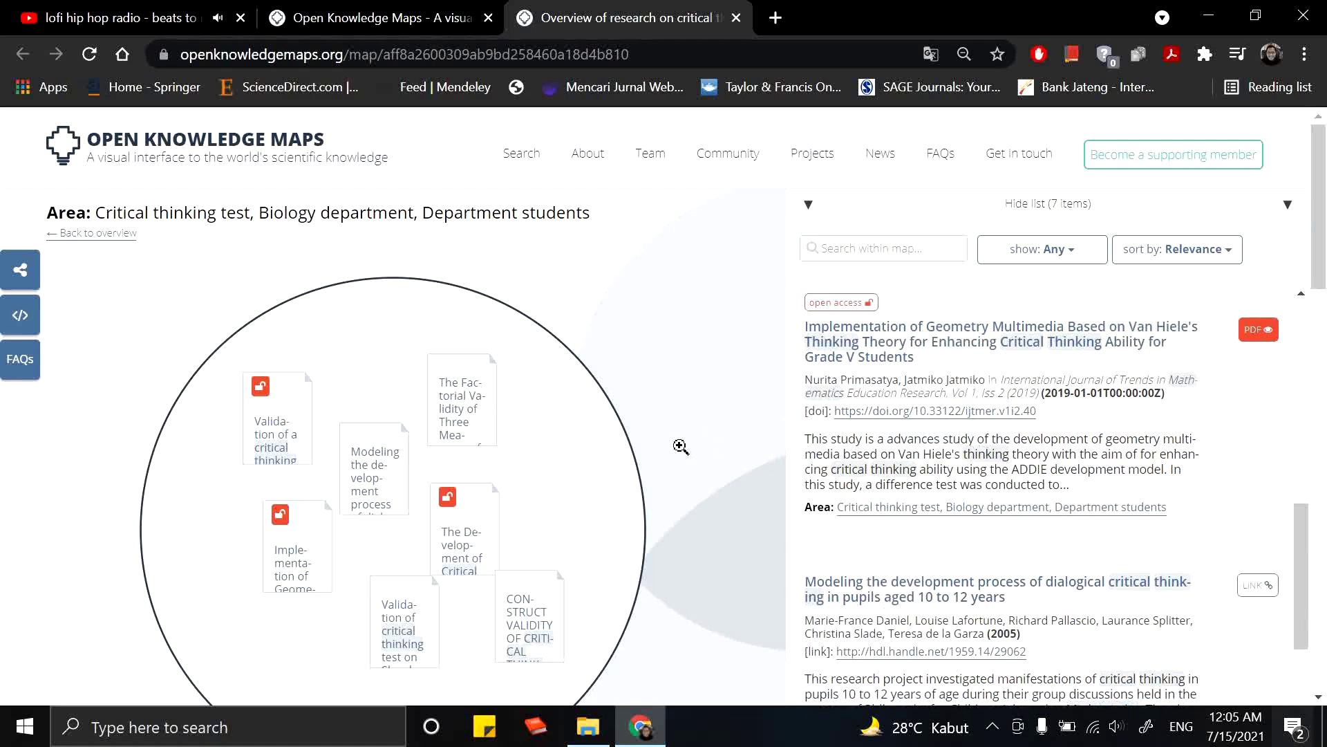
scroll(973, 454, down, 8)
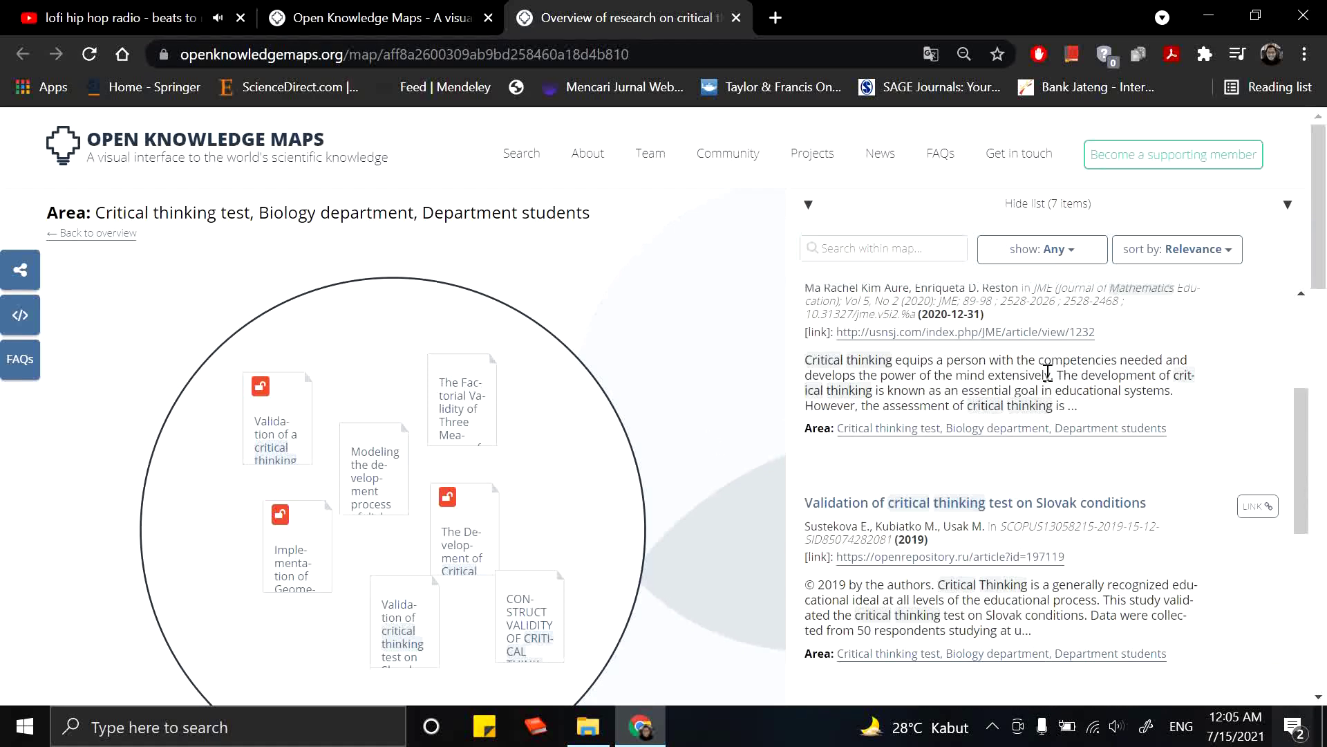
scroll(1047, 370, up, 3)
- Check the sorting and access filter choices for the area's document list, leaving both as they are
click(1220, 251)
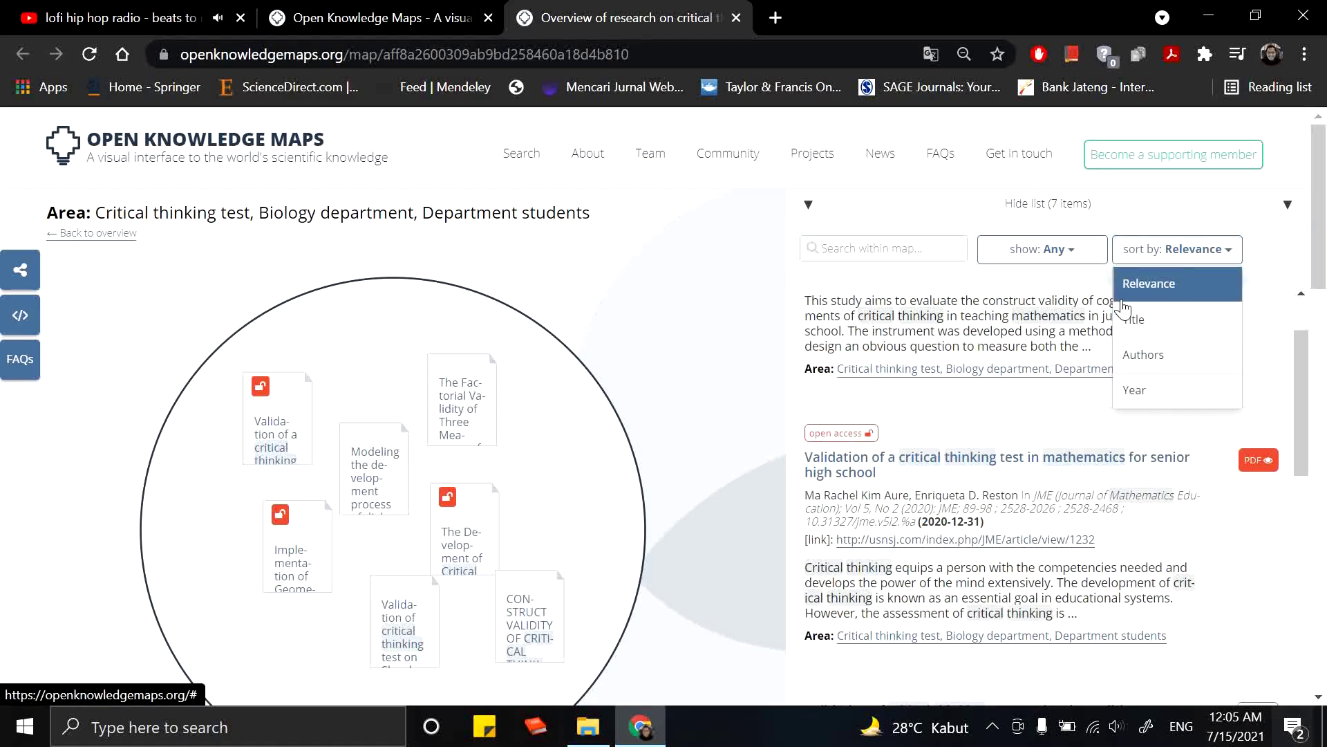
click(1076, 257)
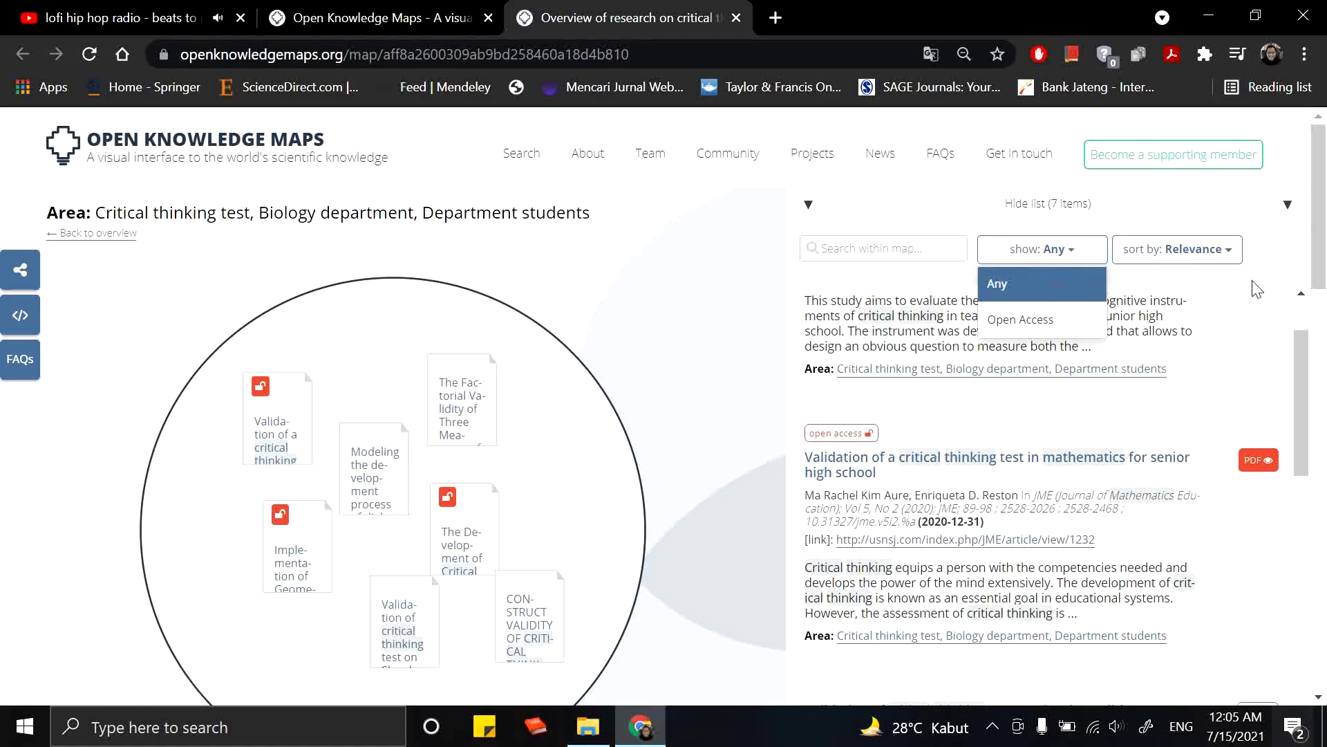
click(1259, 311)
scroll(1191, 378, up, 2)
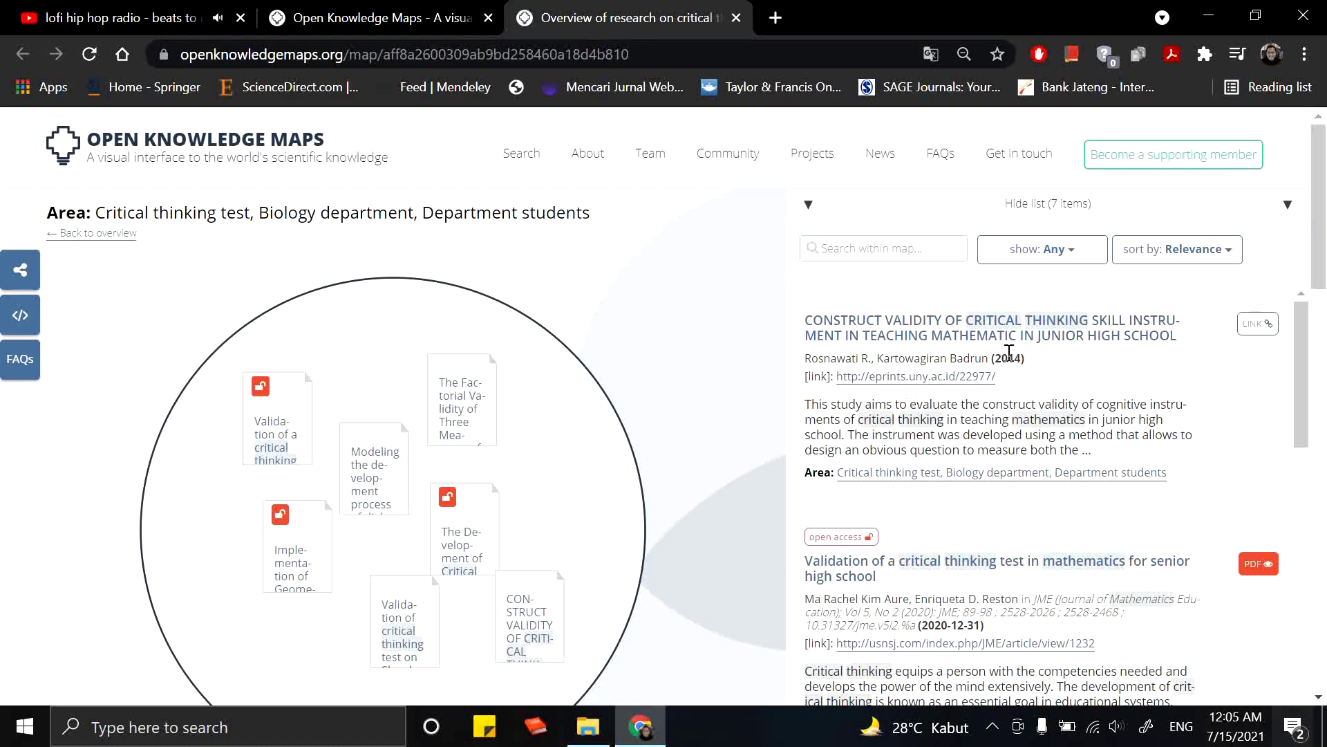
- Read through the paper entries in the "Critical thinking test" area and return to the map overview
scroll(1016, 354, down, 3)
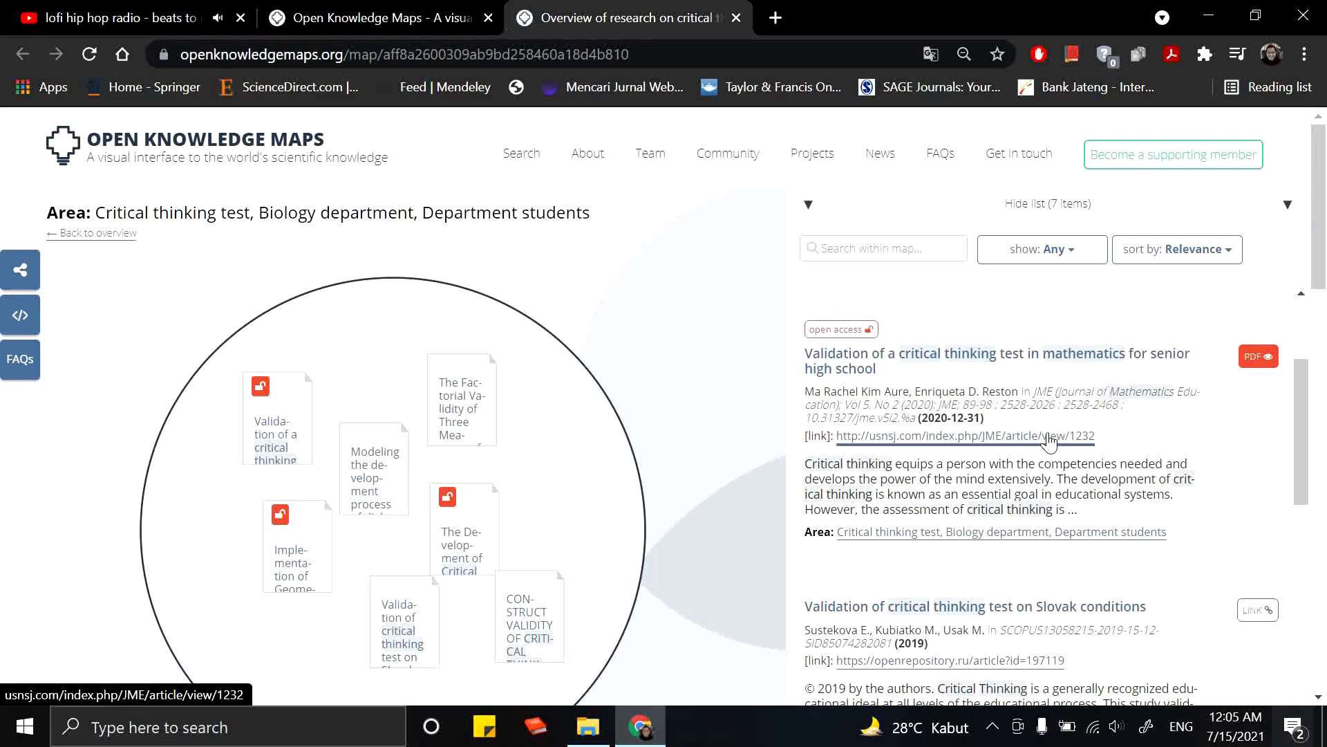
scroll(1055, 435, down, 3)
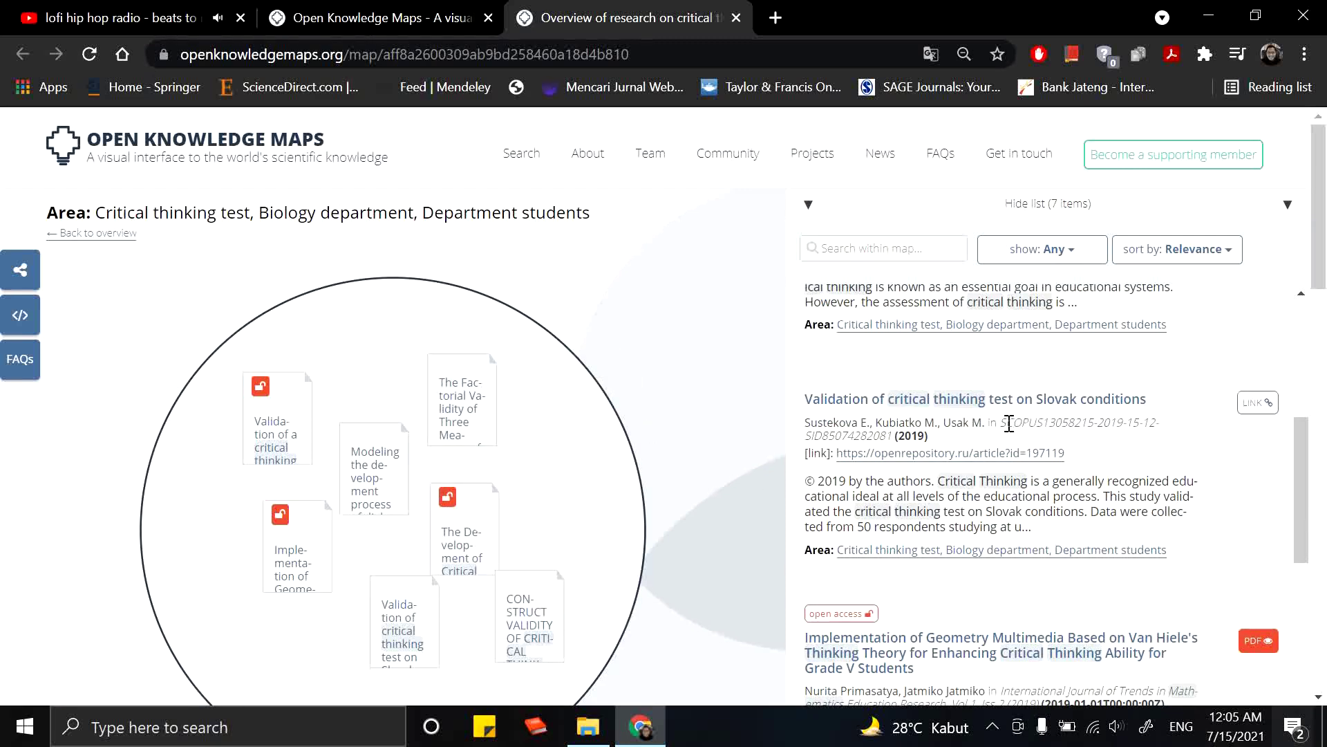
scroll(1007, 424, down, 4)
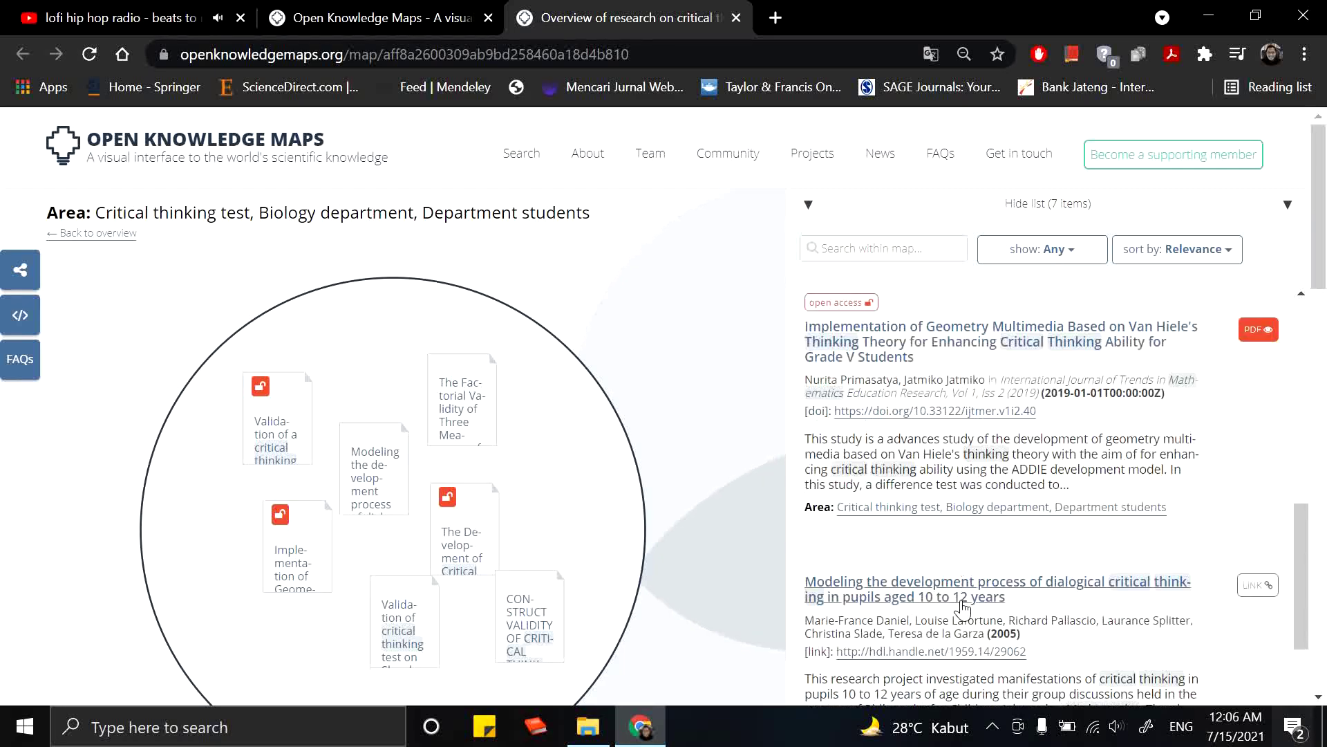
scroll(934, 594, down, 6)
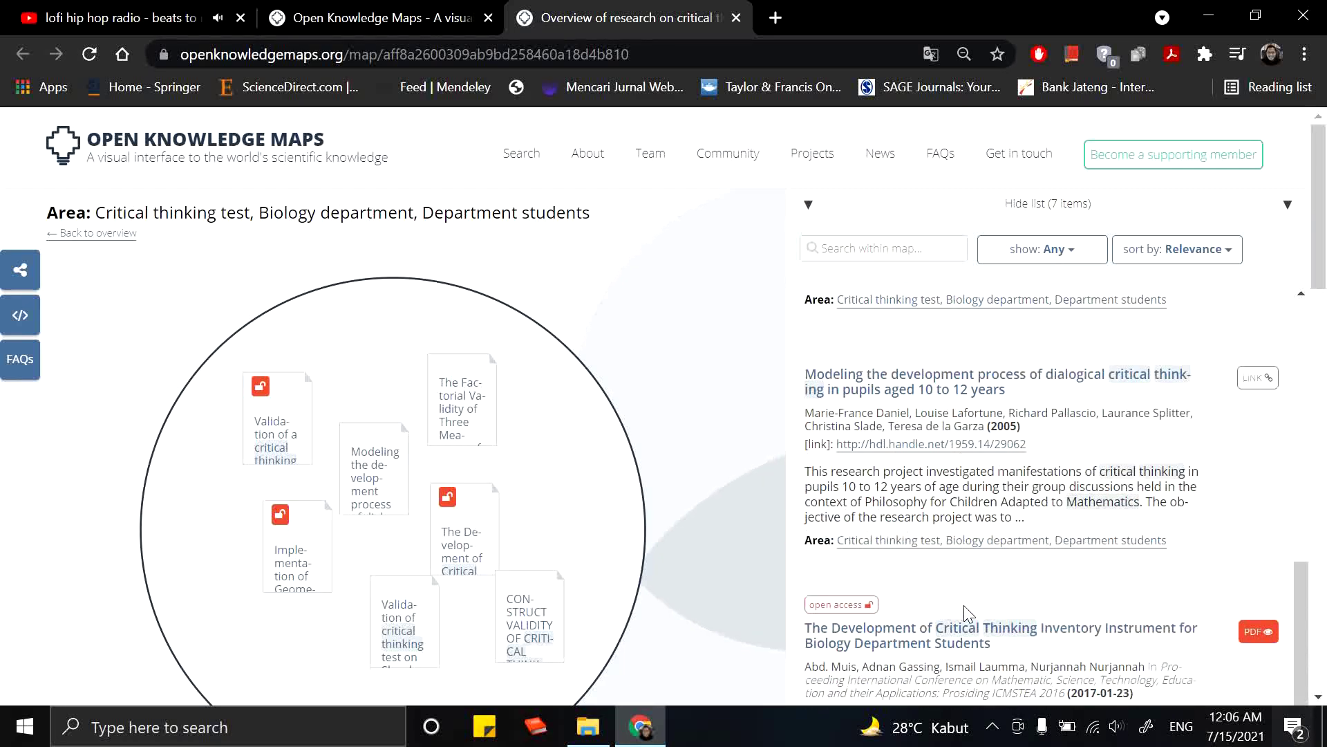
click(553, 268)
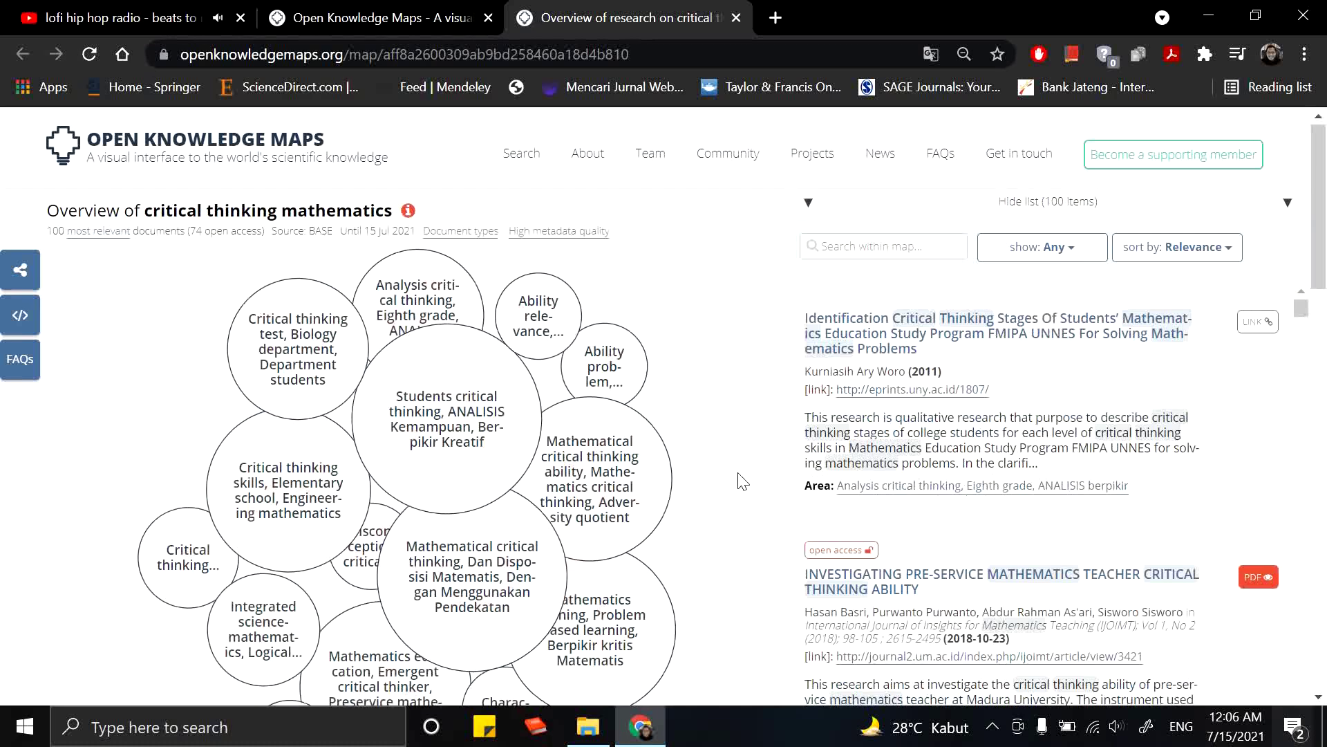
- Look over the remaining topic bubbles in the overview, including "Mathematics learning, Problem based learning, Berpikir kritis Matematis"
scroll(742, 482, down, 2)
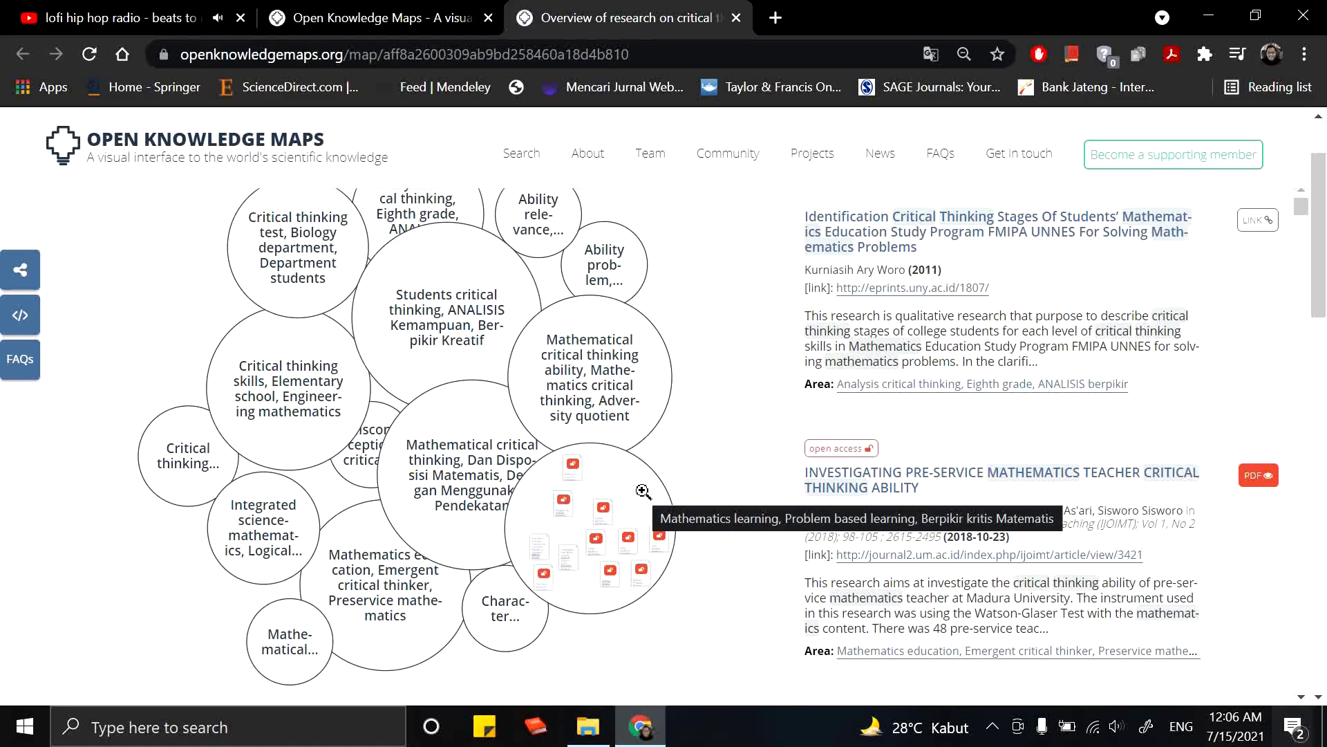
click(702, 437)
scroll(705, 443, up, 2)
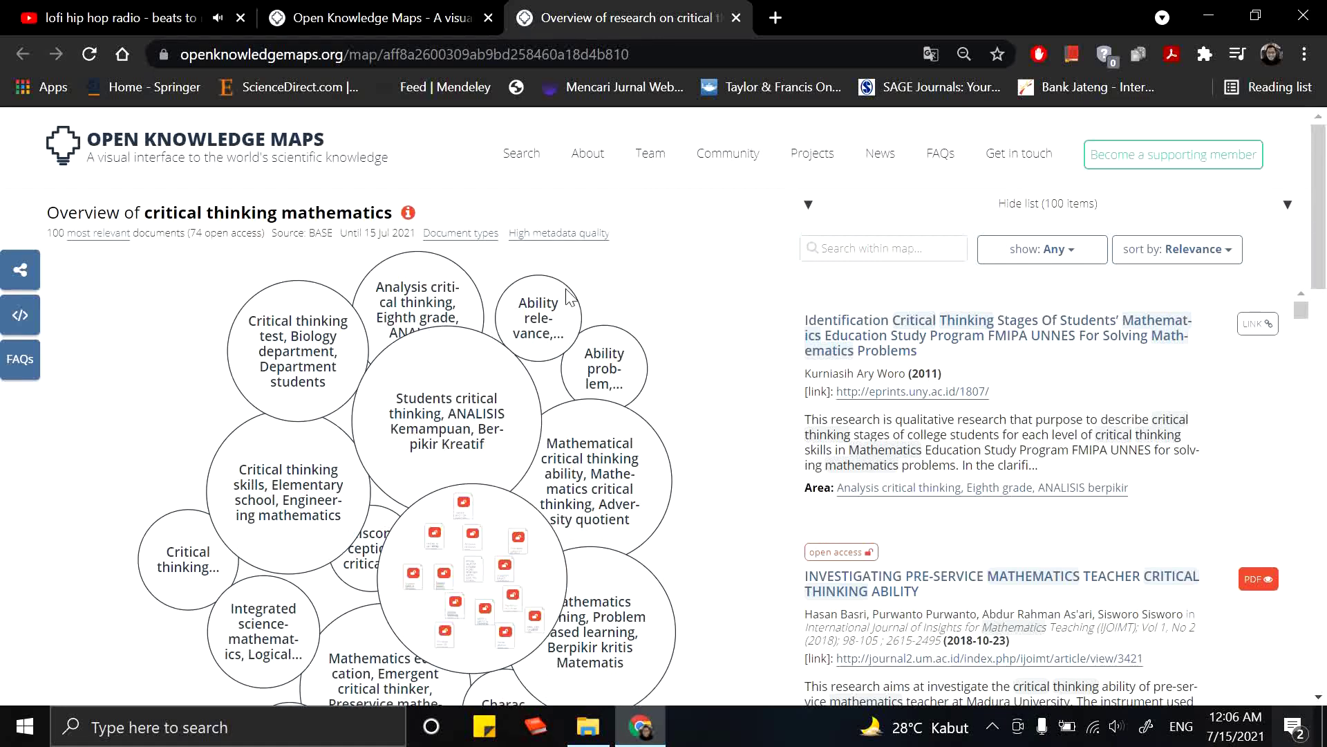
scroll(106, 541, down, 1)
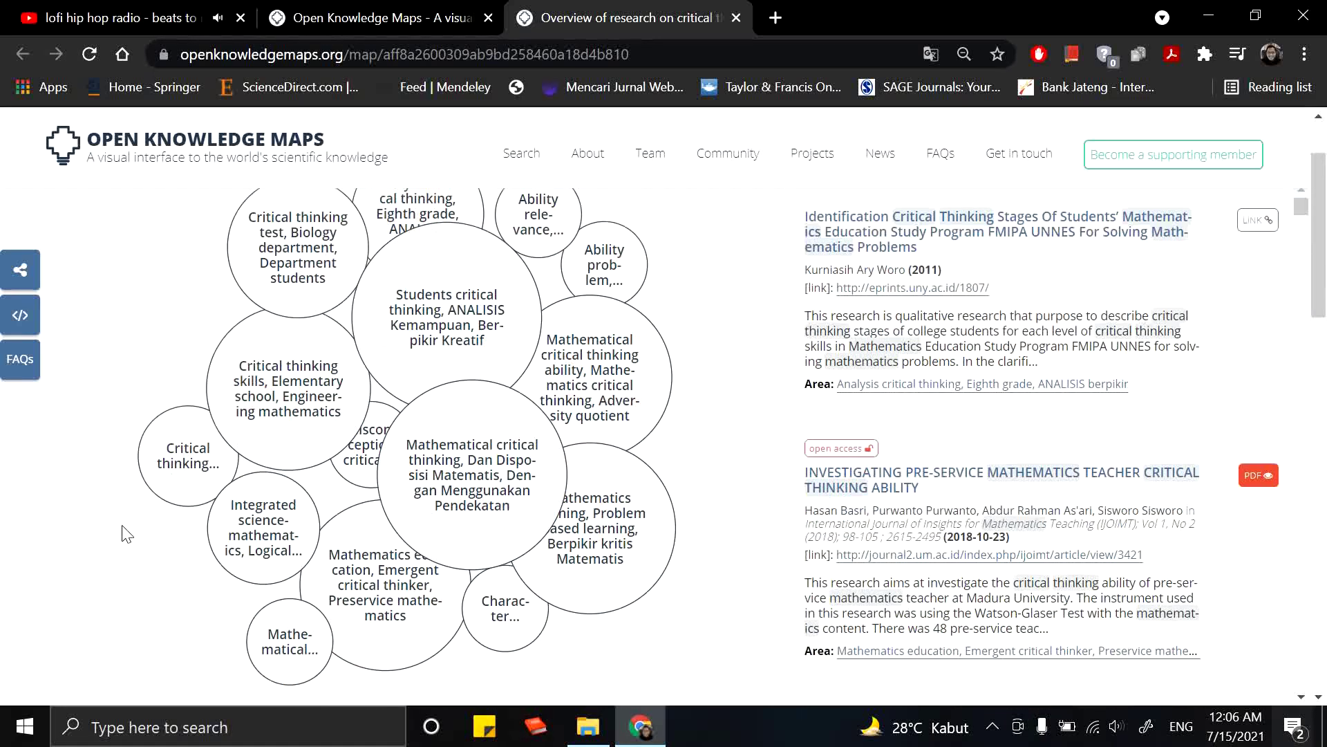
scroll(145, 529, up, 1)
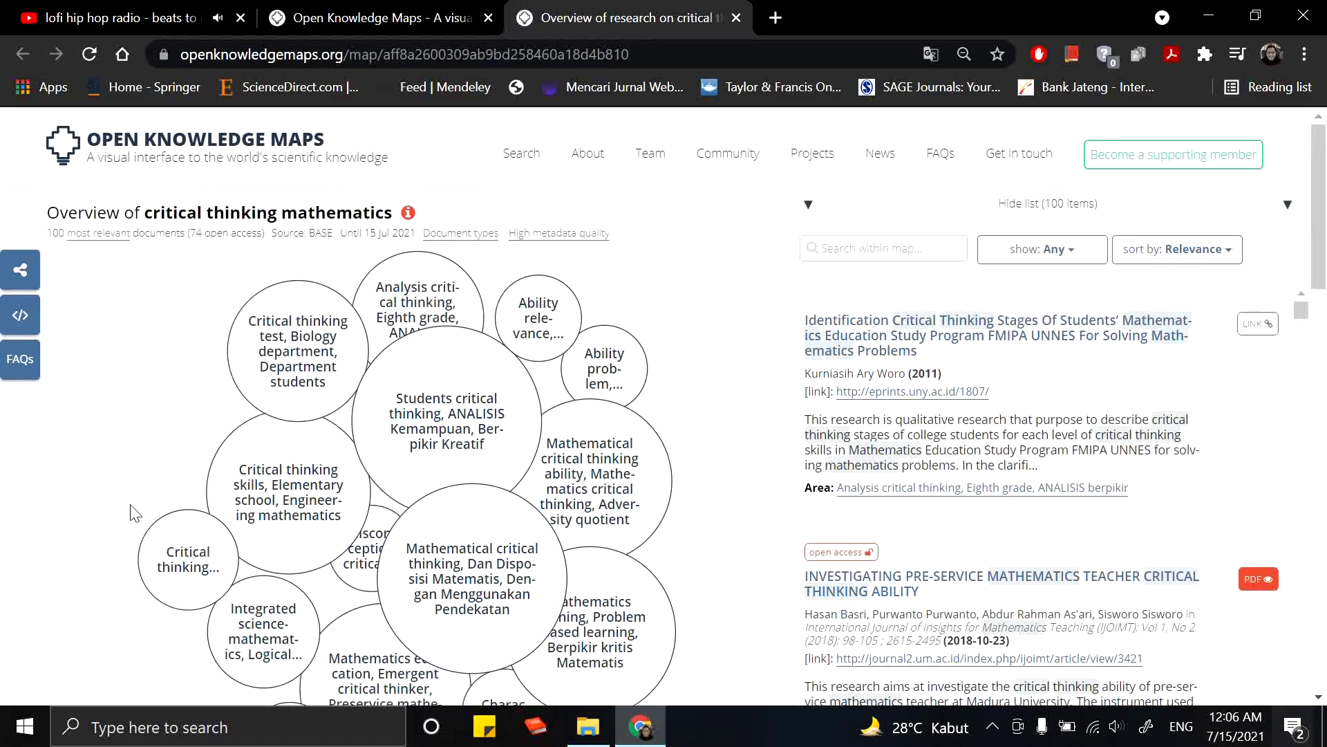
scroll(133, 510, down, 1)
scroll(121, 456, up, 1)
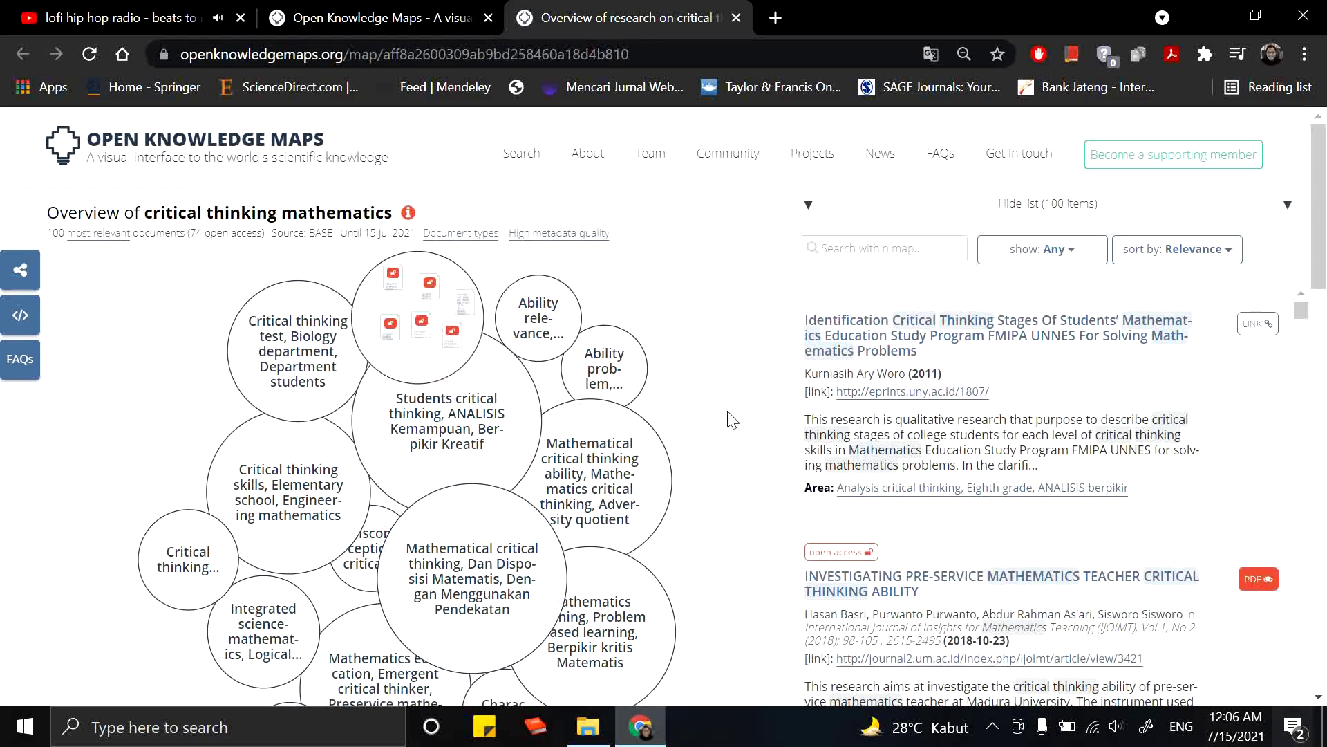
scroll(712, 484, down, 2)
scroll(104, 484, up, 2)
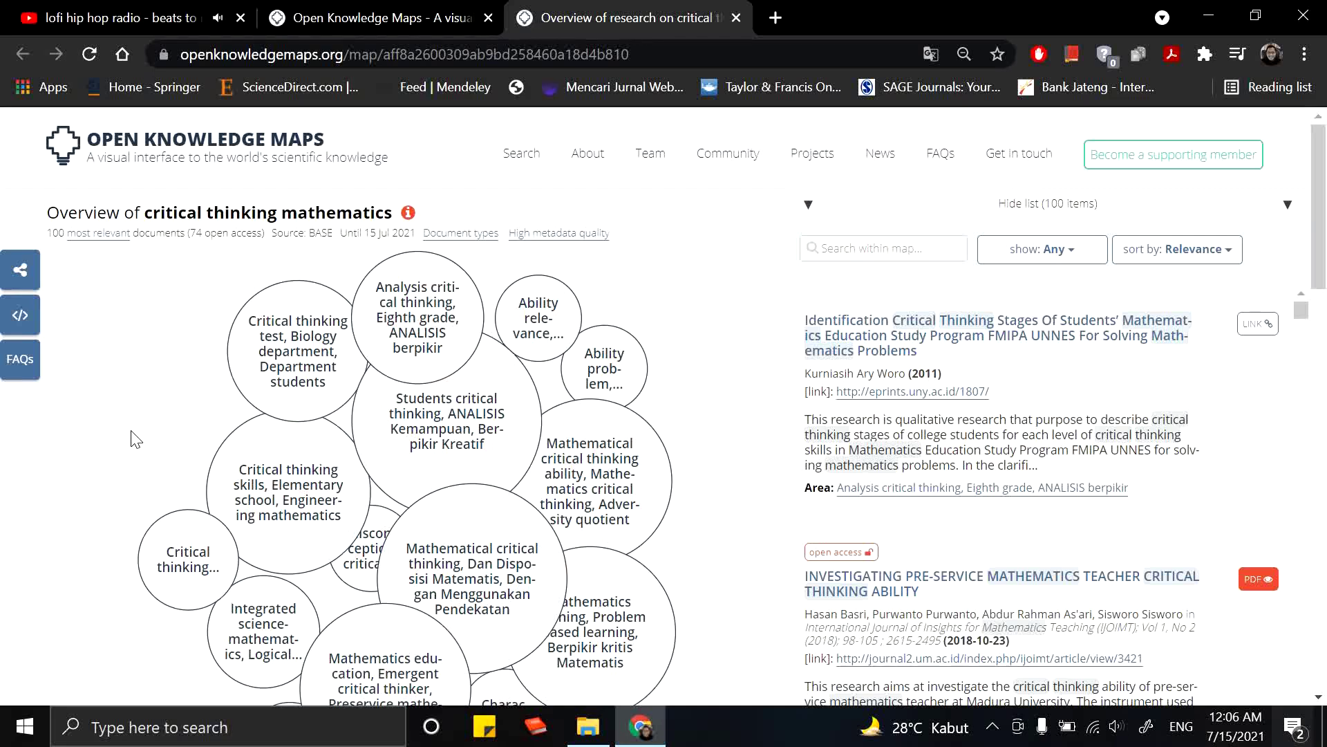
click(25, 726)
scroll(450, 591, down, 2)
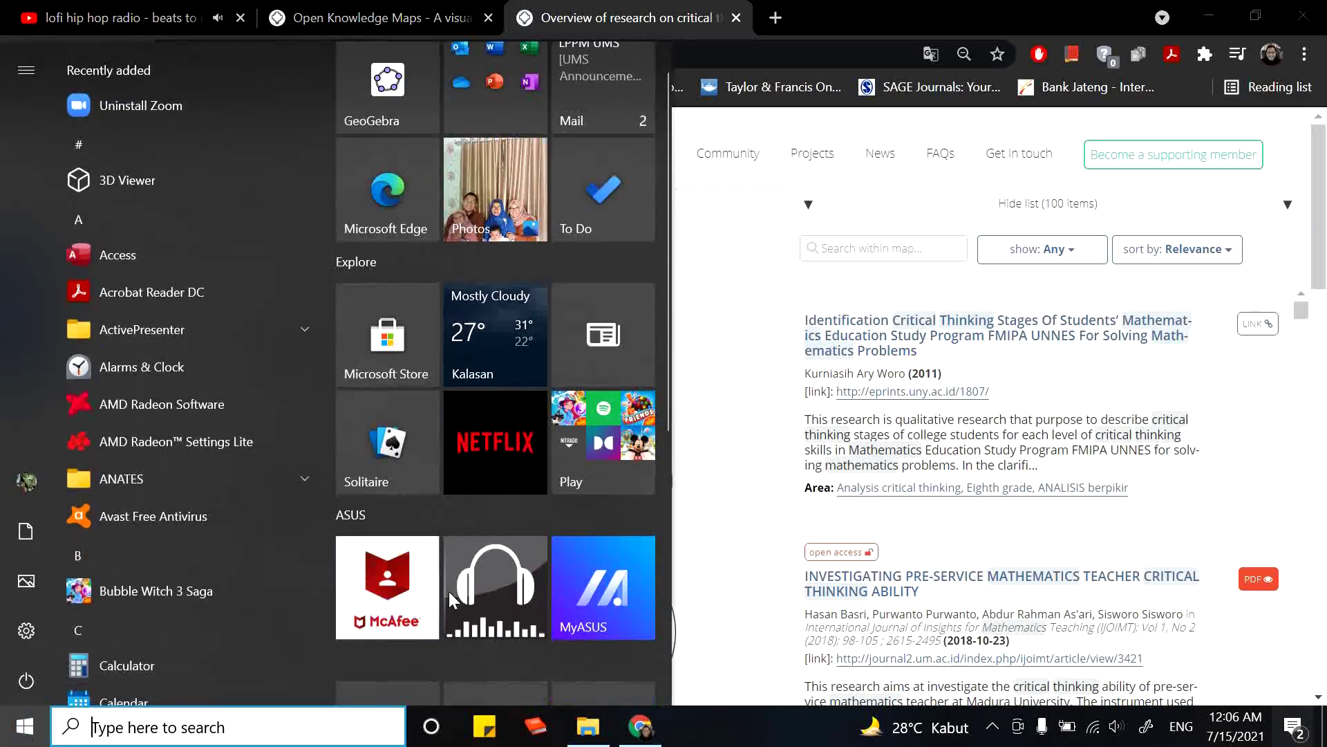
scroll(449, 591, down, 5)
click(740, 417)
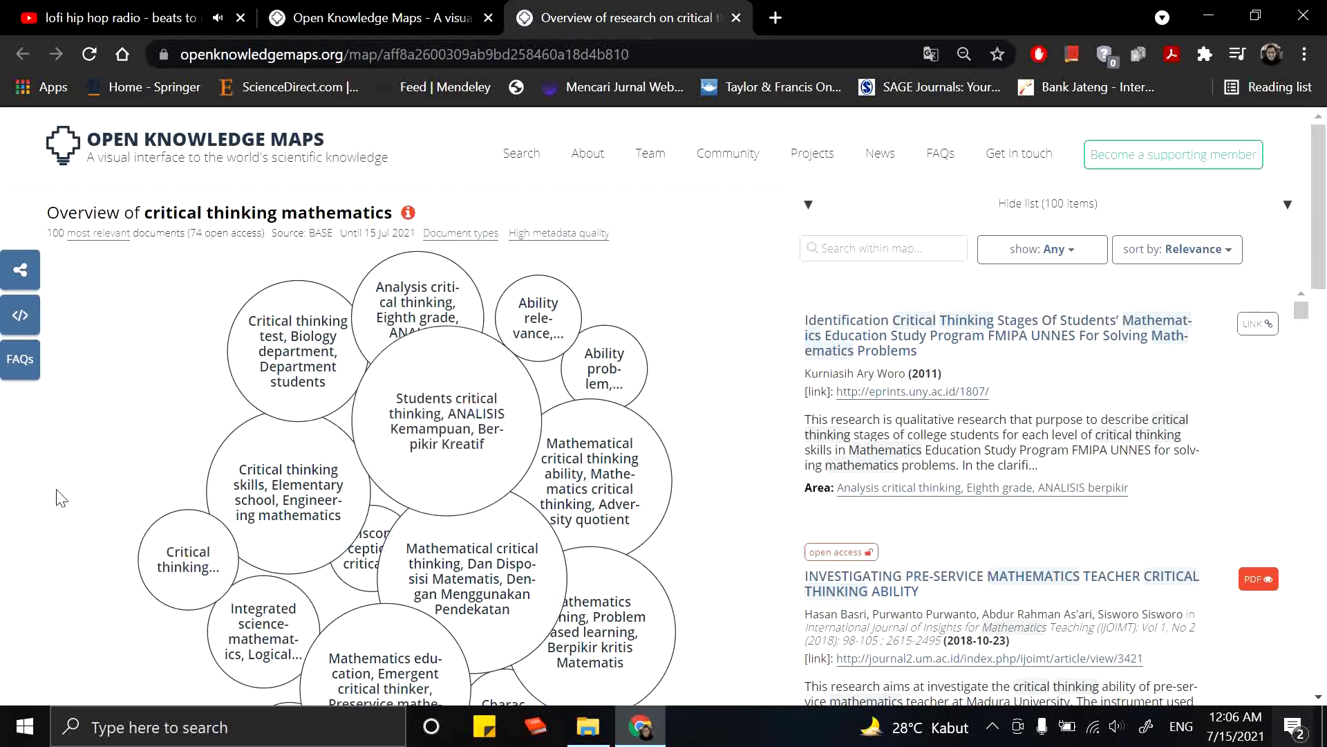
scroll(127, 495, down, 5)
scroll(128, 490, up, 5)
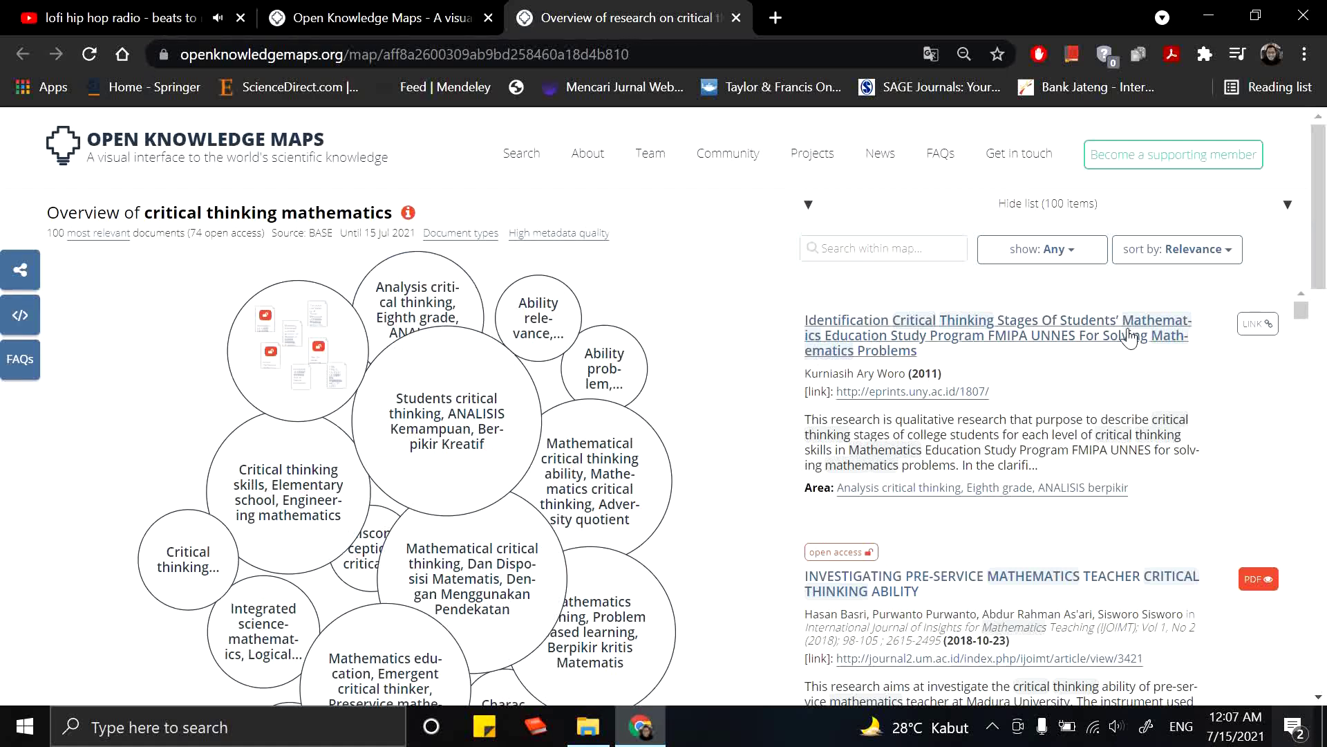
- Open the paper "Investigating Pre-Service Mathematics Teacher Critical Thinking Ability" from the document list, read its abstract and details, and return to the map overview
scroll(1254, 564, down, 3)
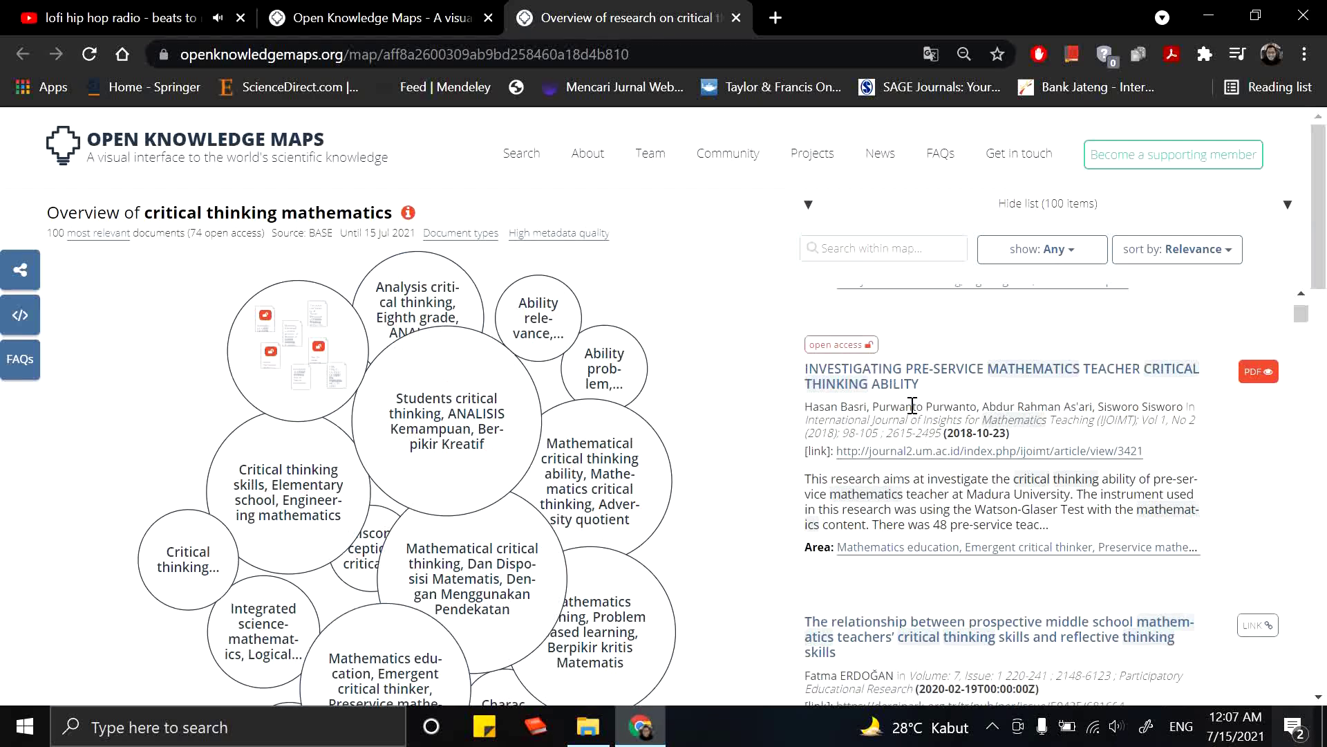
click(963, 379)
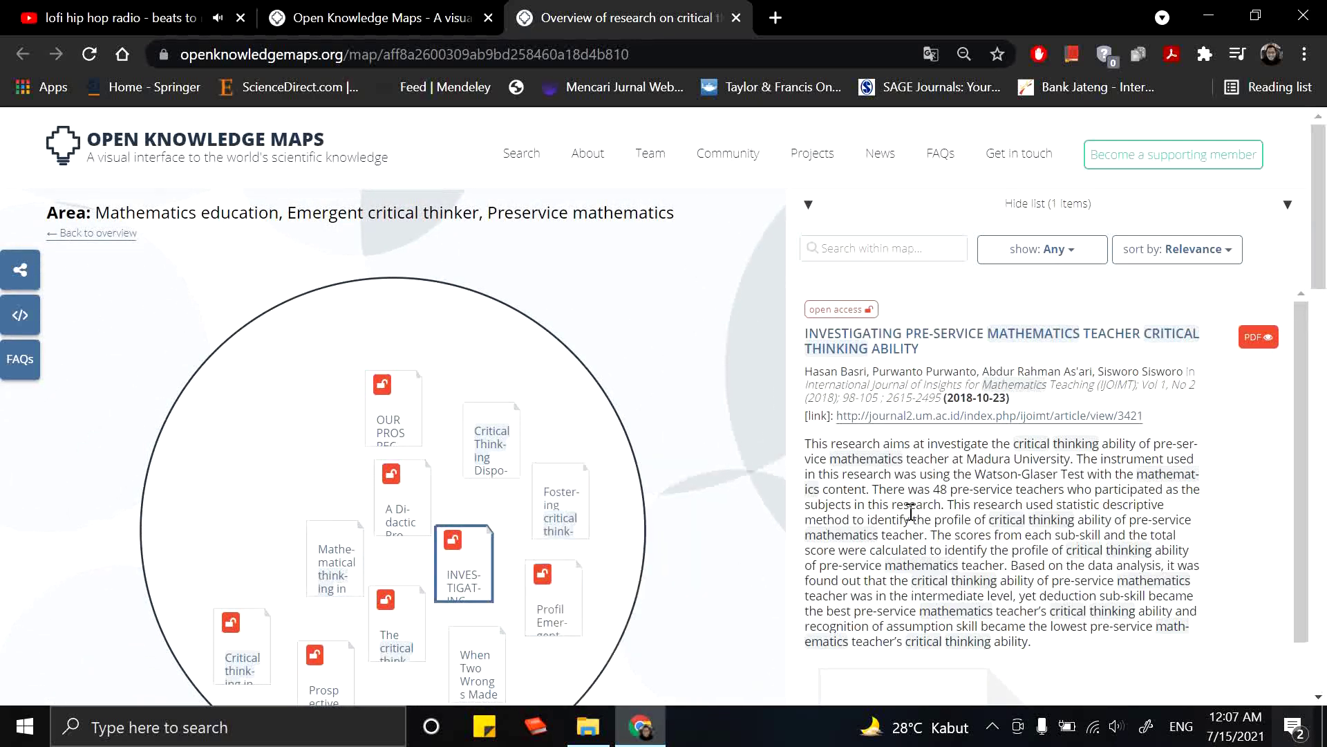
scroll(607, 682, down, 1)
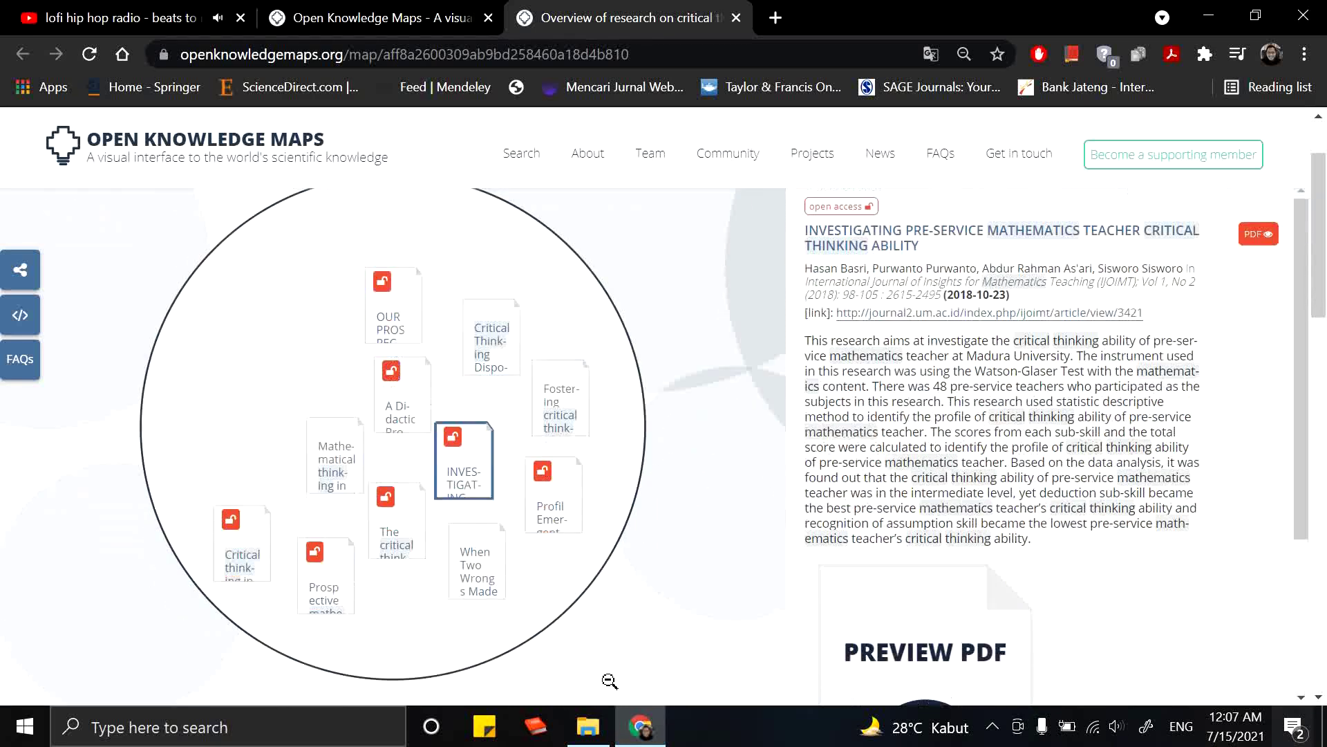
scroll(614, 641, down, 3)
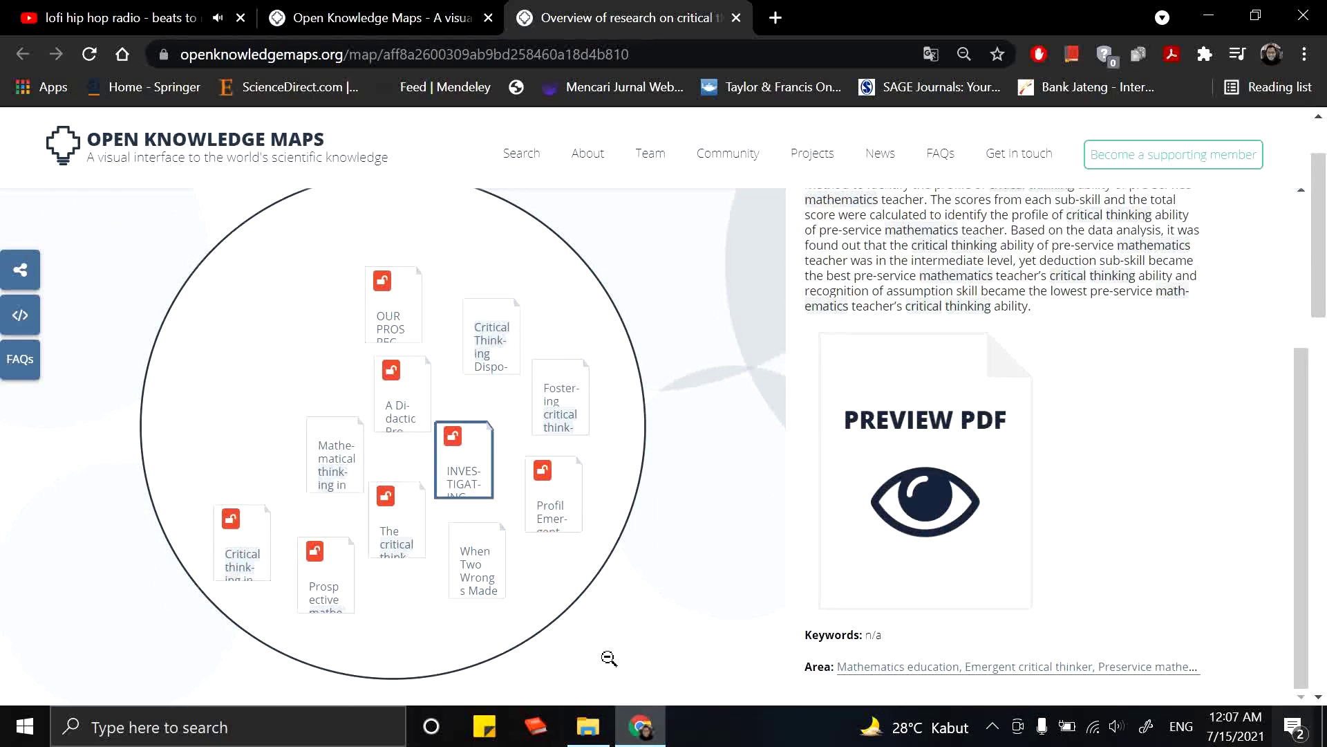
click(626, 647)
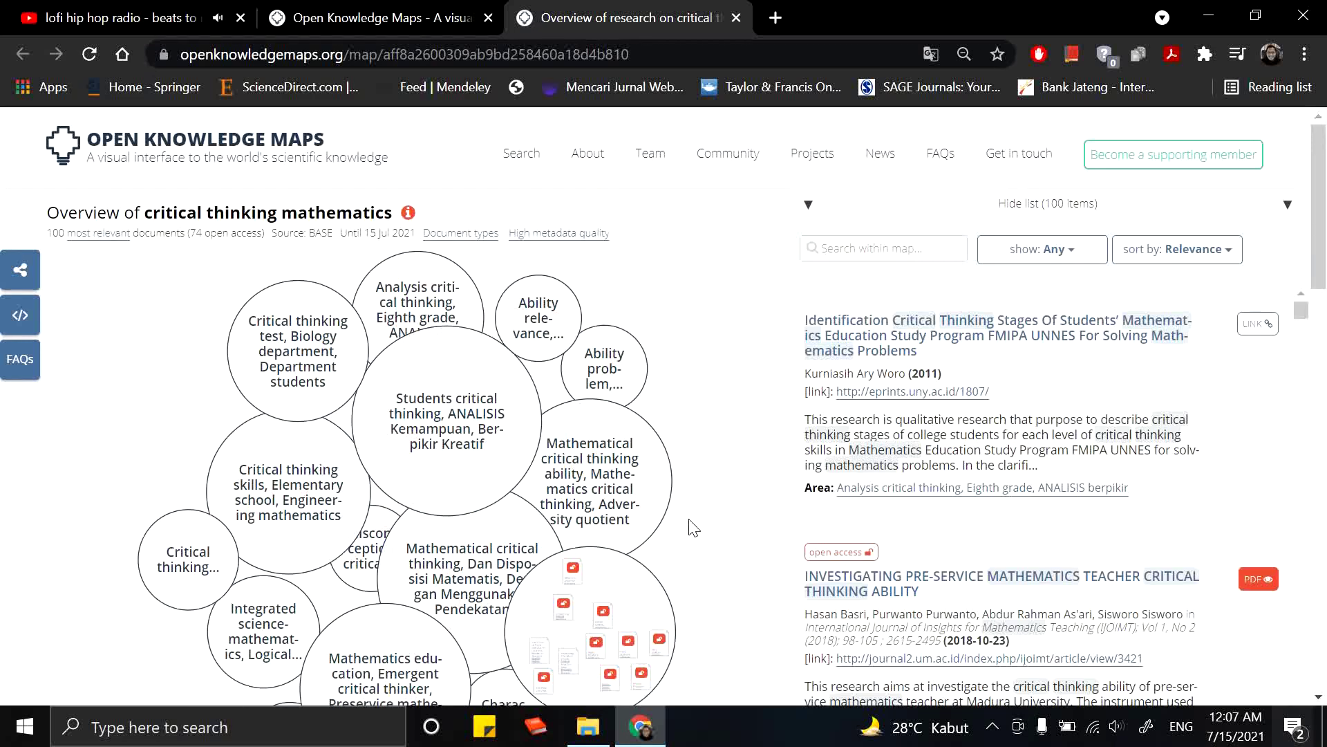